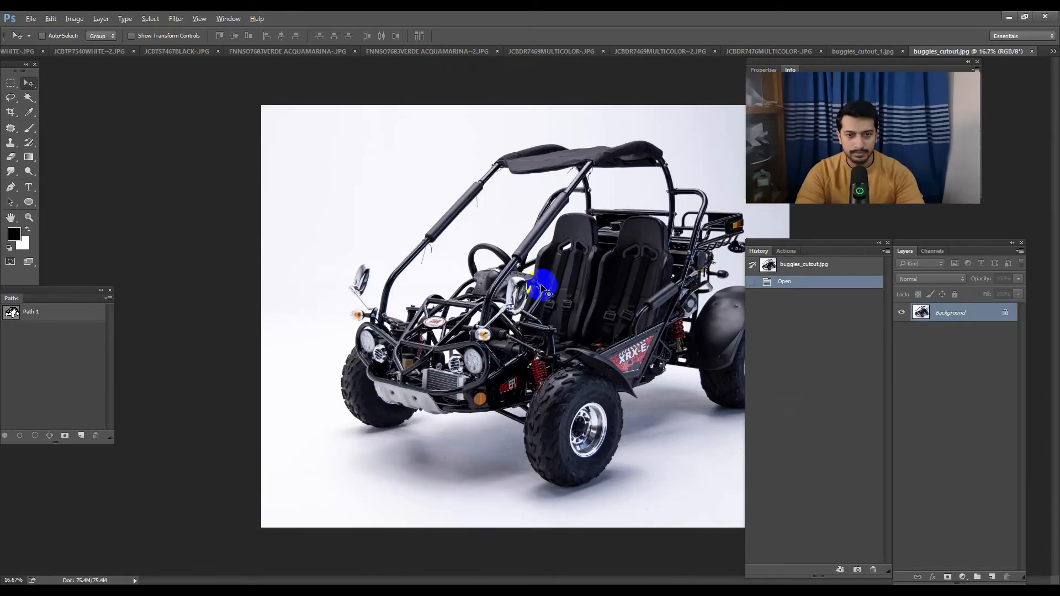
# Step: Load Path 1 as a selection around the buggy
pyautogui.press('p')
pyautogui.moveTo(527, 338); pyautogui.dragTo(571, 353)
pyautogui.moveTo(627, 317); pyautogui.dragTo(531, 299)
pyautogui.moveTo(502, 354); pyautogui.dragTo(449, 346)
pyautogui.moveTo(563, 410); pyautogui.dragTo(559, 304)
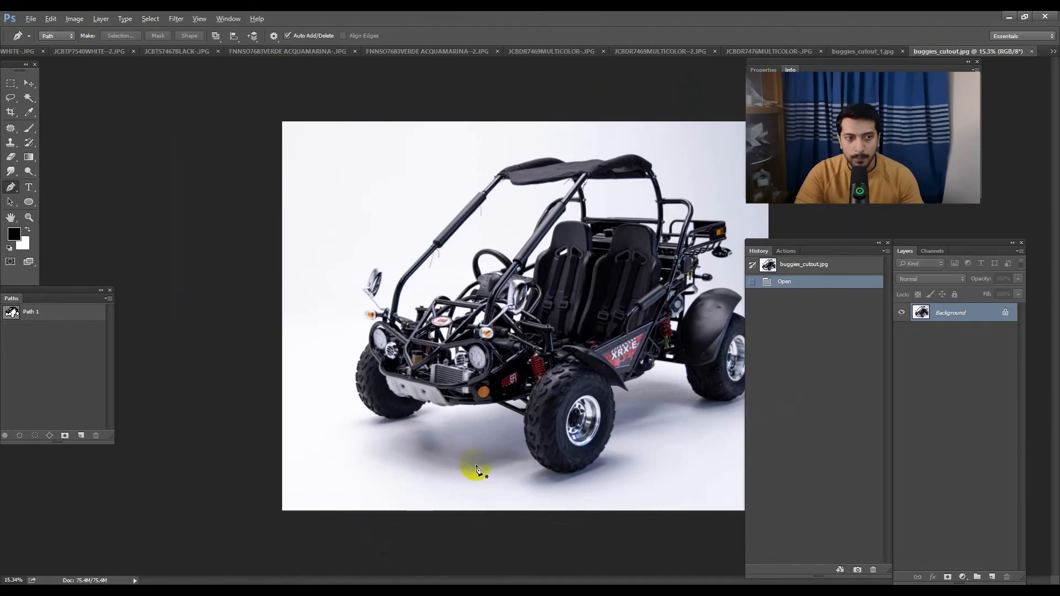
pyautogui.click(55, 318)
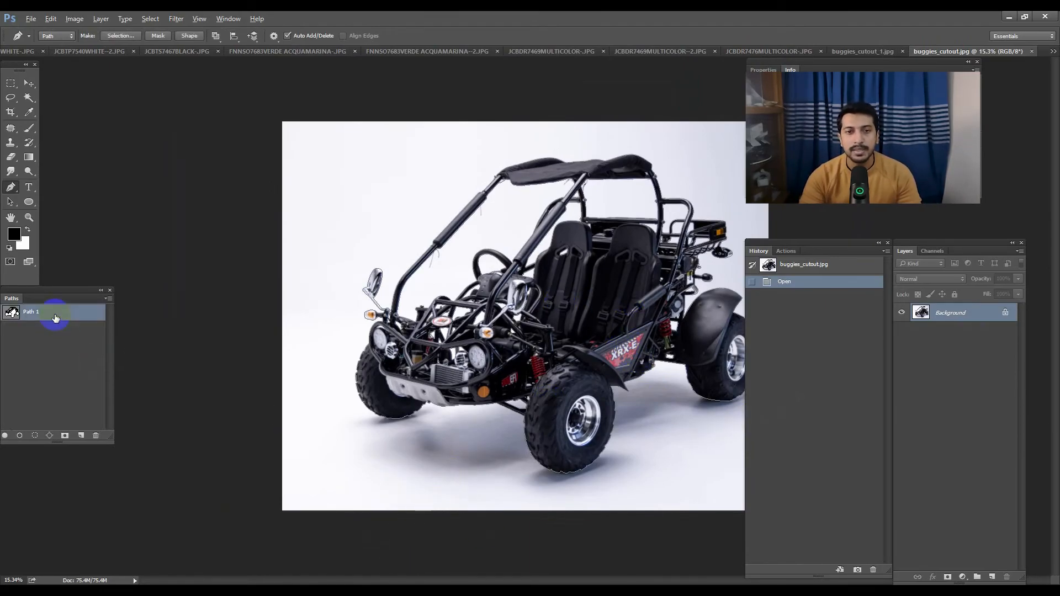
pyautogui.keyDown('ctrl'); pyautogui.click(11, 313); pyautogui.keyUp('ctrl')
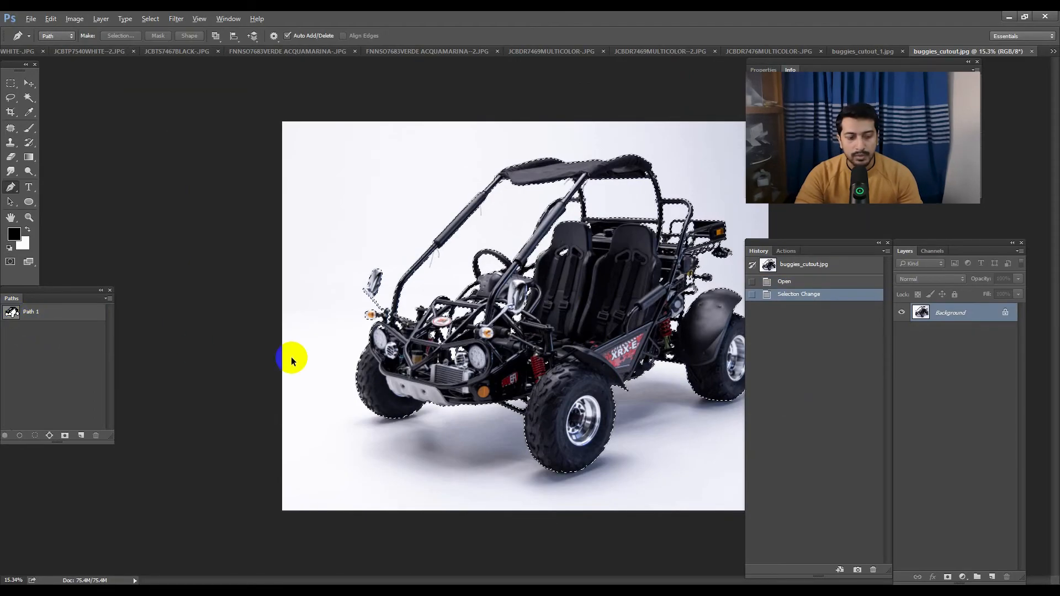
pyautogui.hotkey('shift', 'F6')
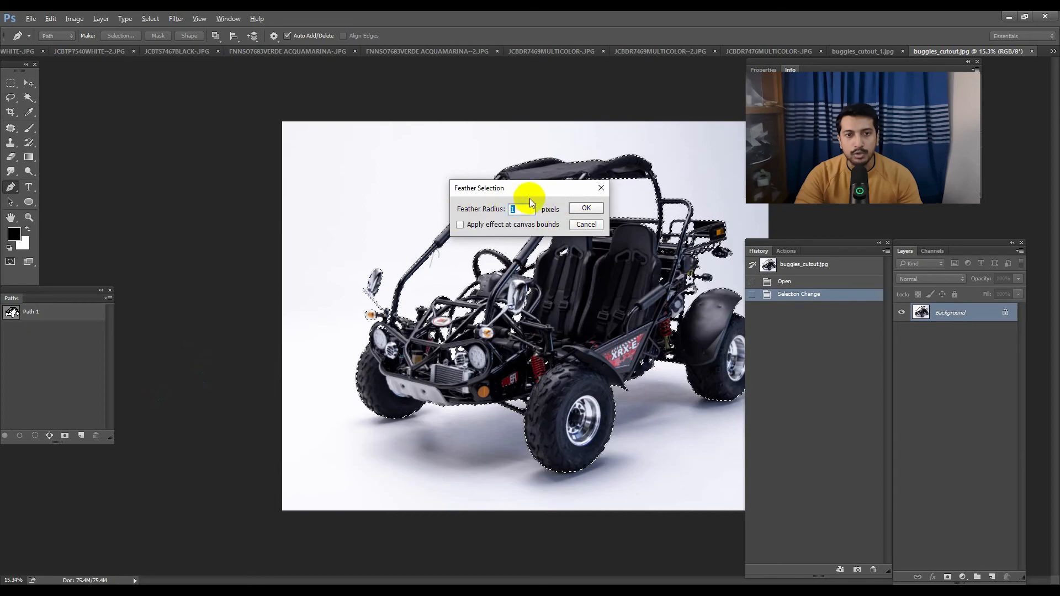
pyautogui.moveTo(486, 185); pyautogui.dragTo(421, 190)
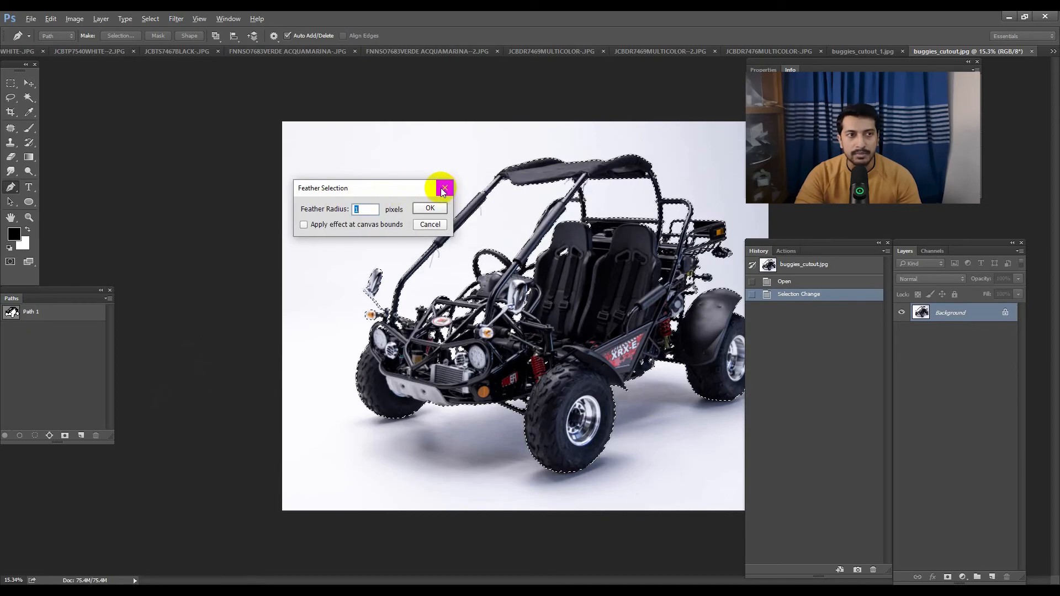
pyautogui.click(445, 188)
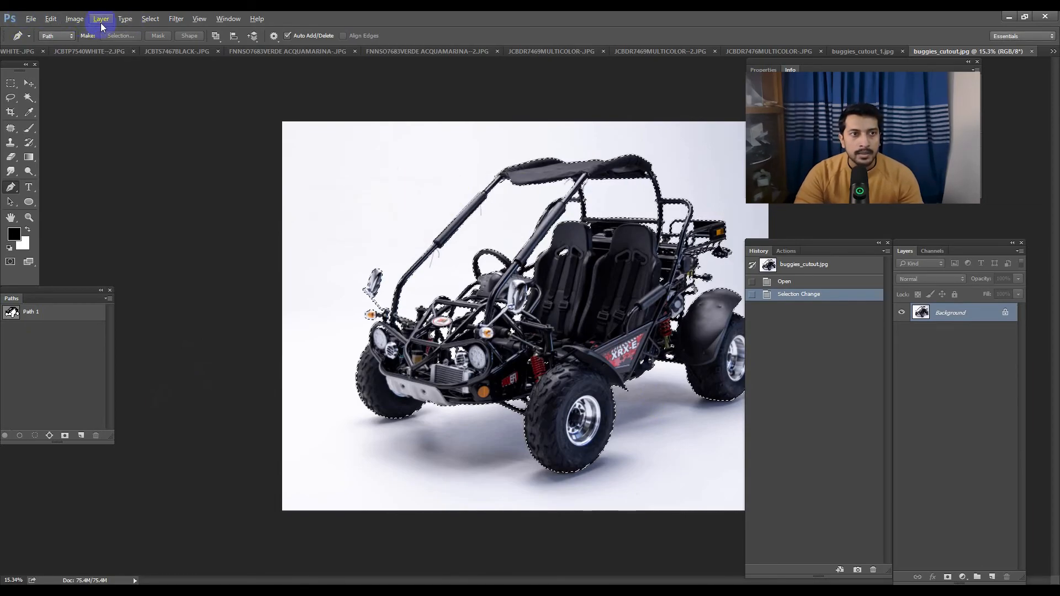
# Step: Feather the buggy selection by 1 pixel
pyautogui.click(155, 21)
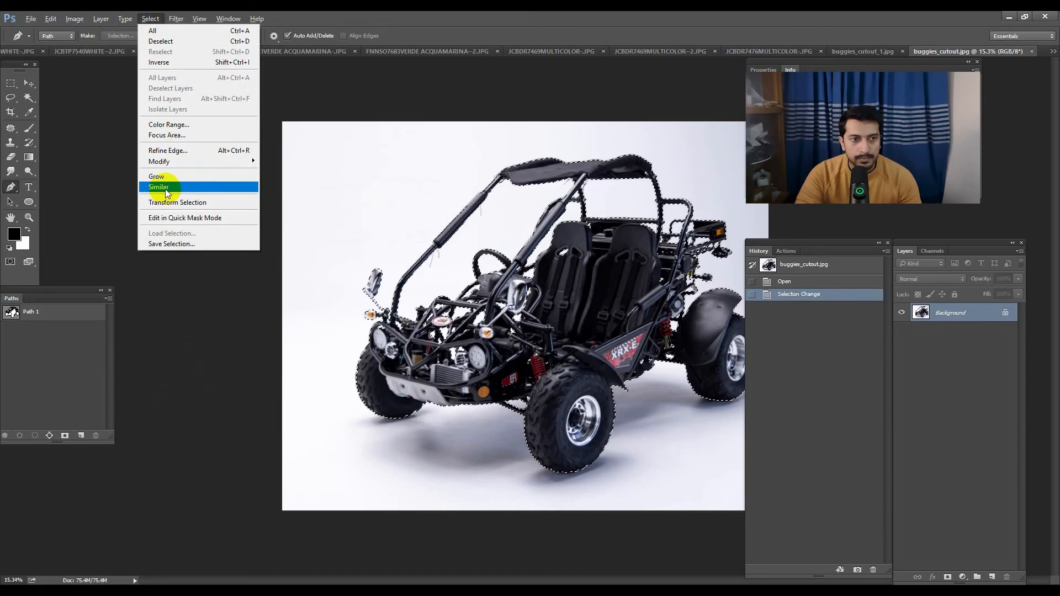
pyautogui.moveTo(168, 162)
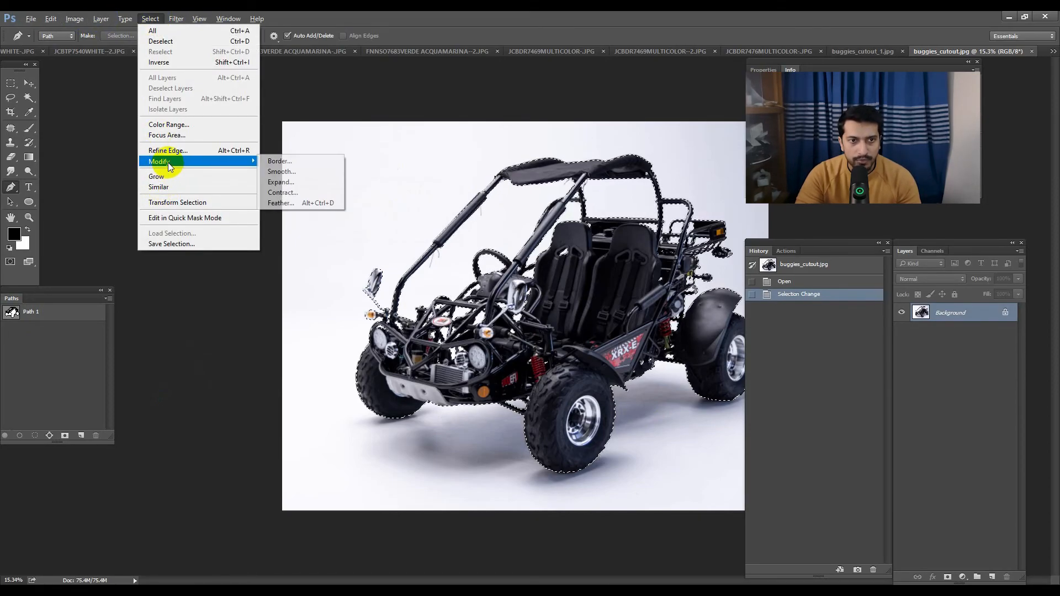
pyautogui.click(279, 203)
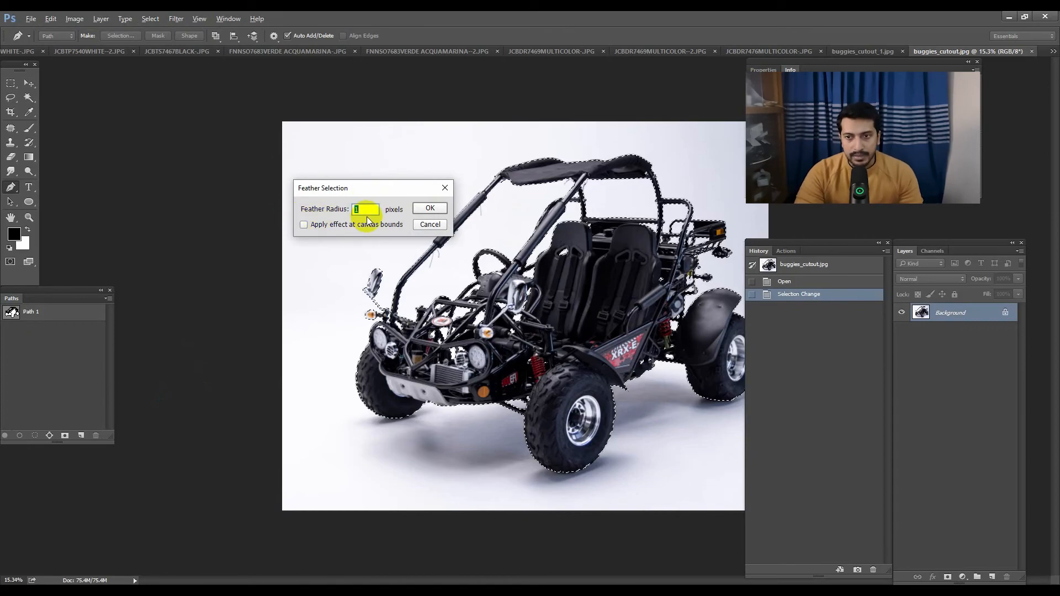
pyautogui.press('Return')
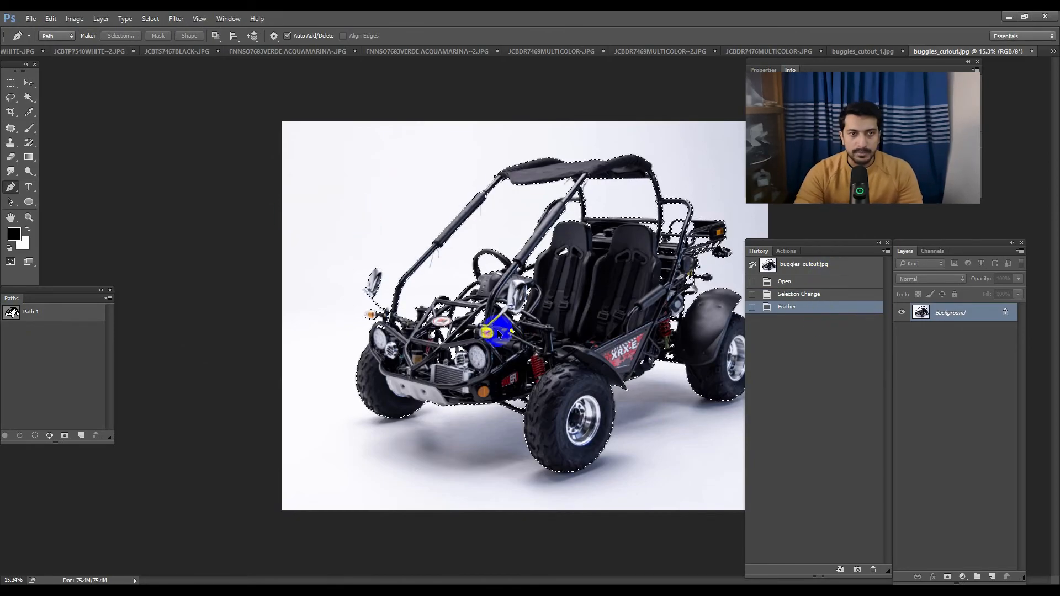
# Step: Check the image's pixel dimensions without changing them
pyautogui.hotkey('ctrl', 'alt', 'i')
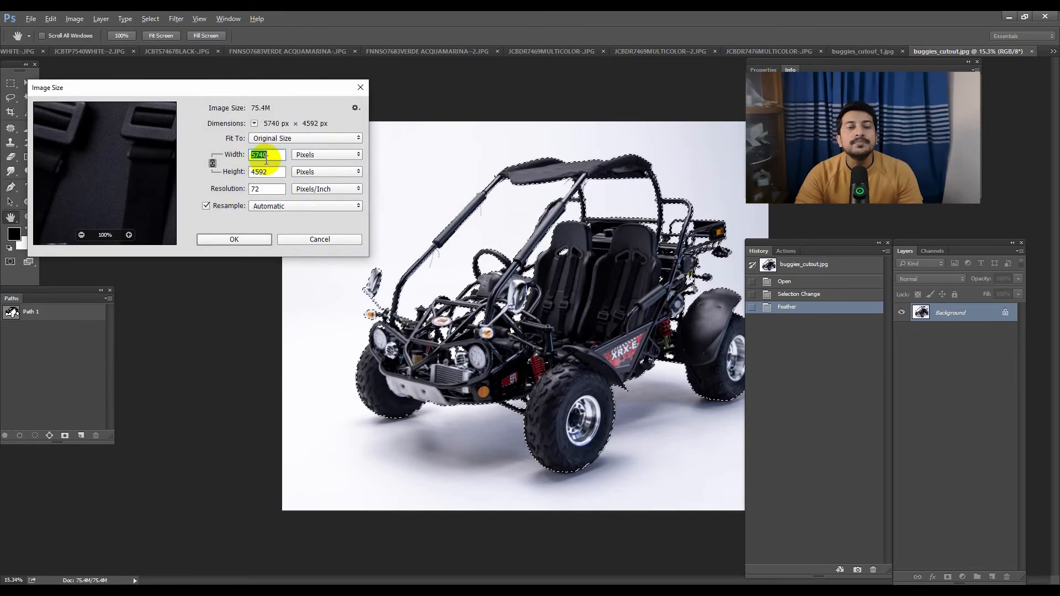
pyautogui.press('Escape')
pyautogui.press('p')
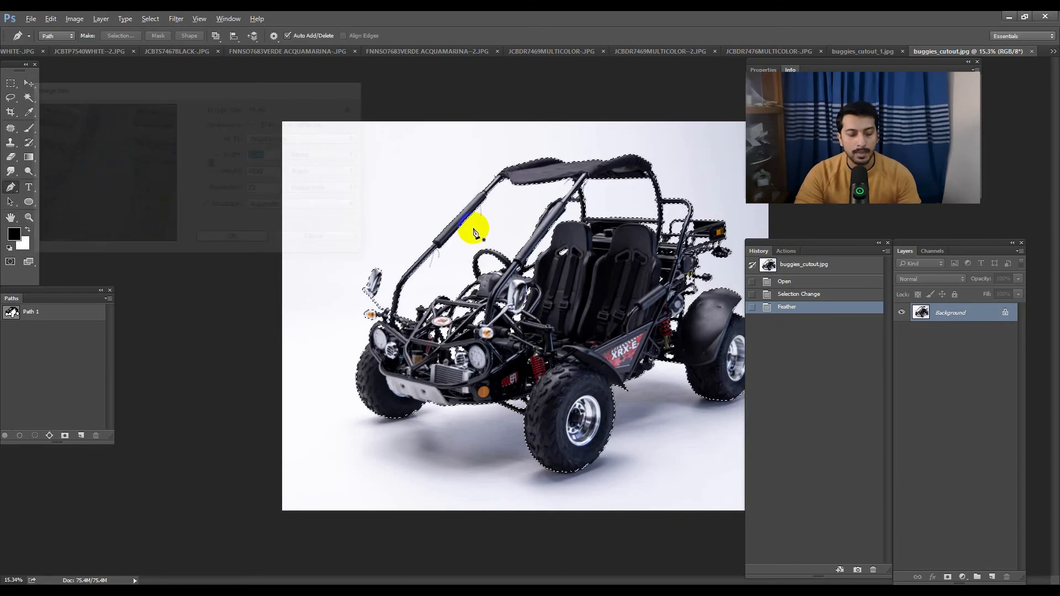
# Step: Duplicate the Background layer and mask the copy with the buggy selection
pyautogui.moveTo(914, 310); pyautogui.dragTo(992, 576)
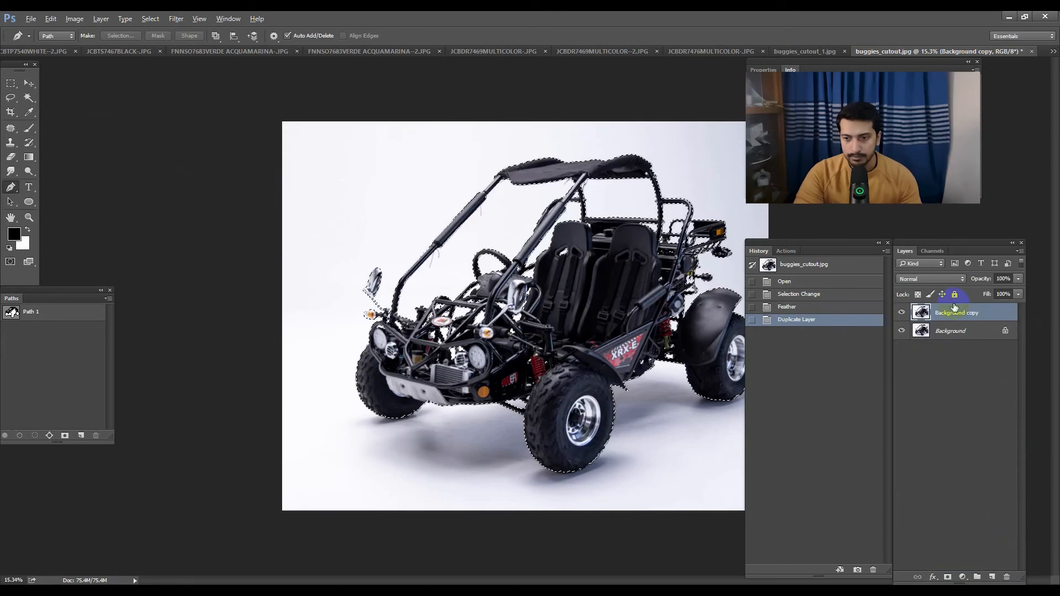
pyautogui.click(948, 576)
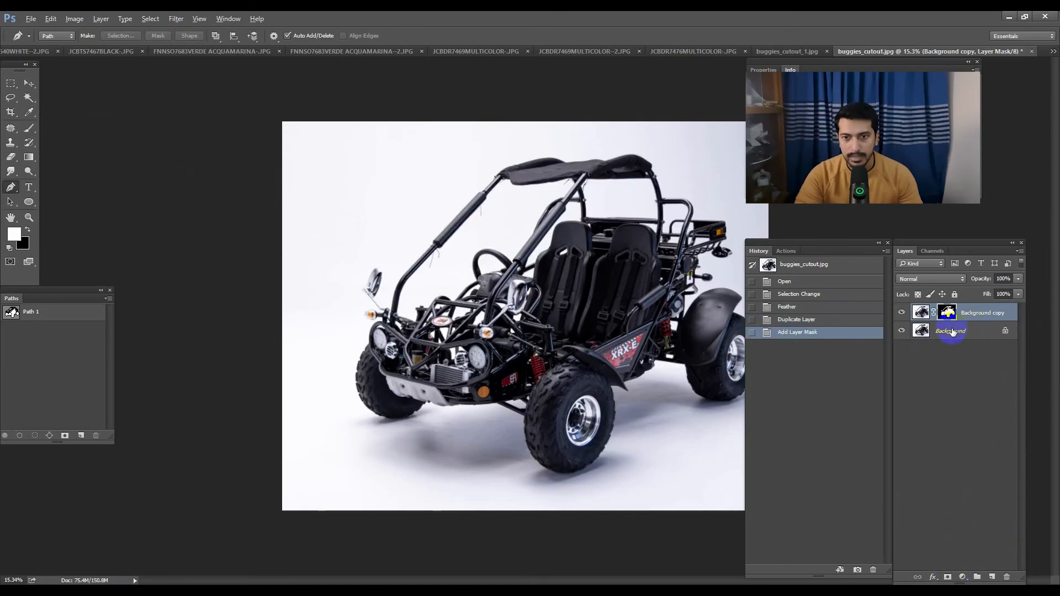
# Step: Add a white (ffffff) Solid Color fill layer directly above the Background layer
pyautogui.click(950, 331)
pyautogui.click(965, 577)
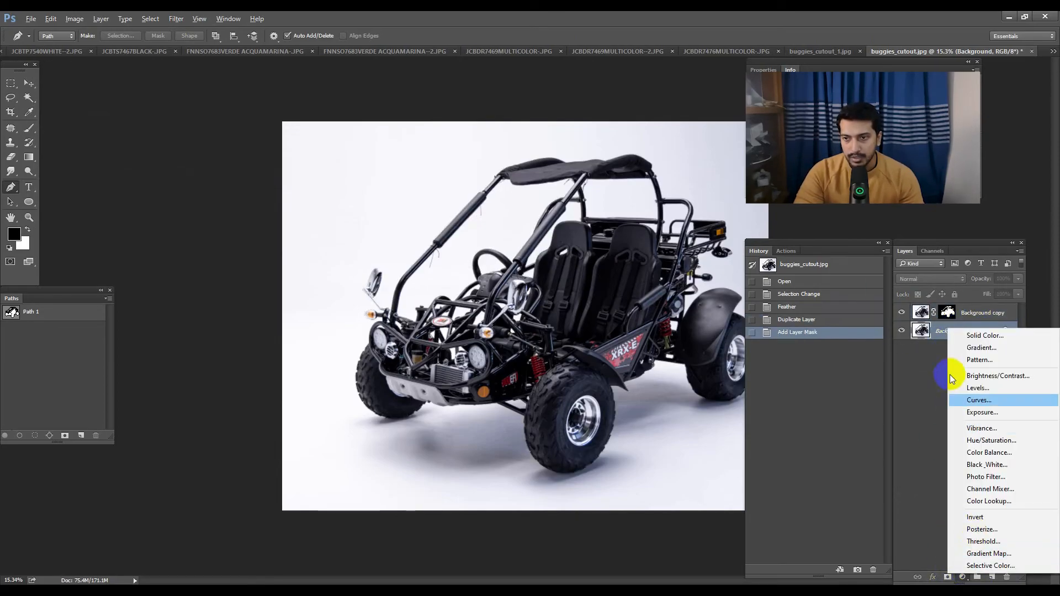
pyautogui.click(994, 334)
pyautogui.moveTo(654, 266); pyautogui.dragTo(396, 78)
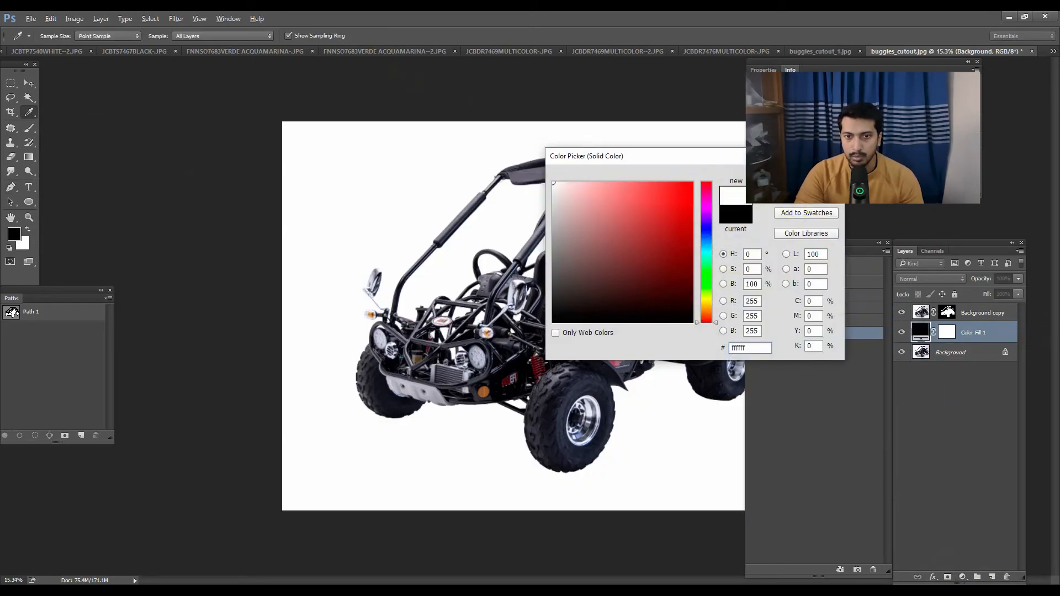
pyautogui.press('Return')
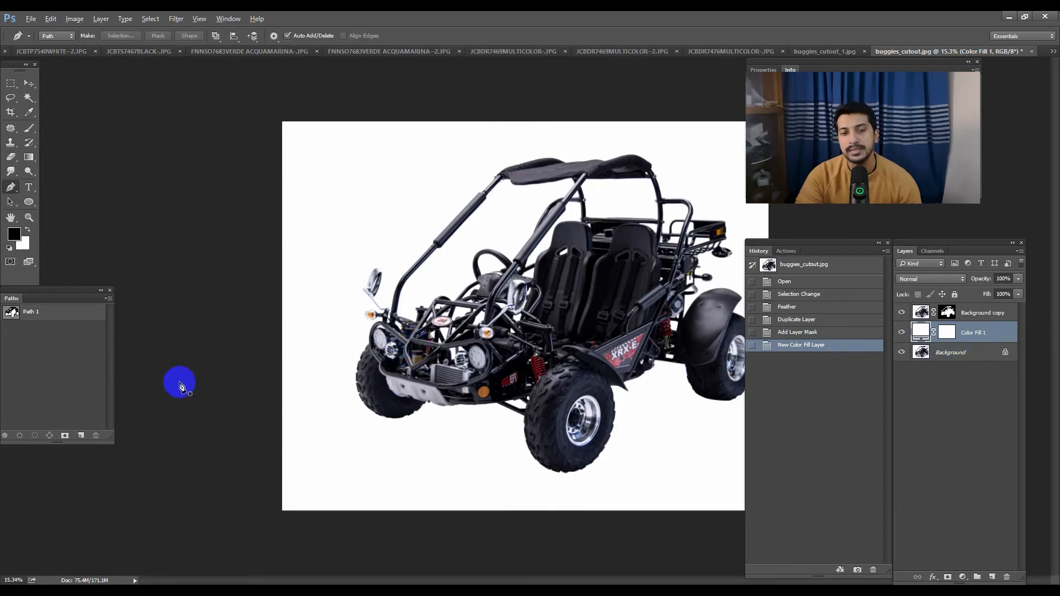
# Step: Hide every layer except the original Background so the natural floor shadow can be used
pyautogui.keyDown('alt'); pyautogui.click(903, 353); pyautogui.keyUp('alt')
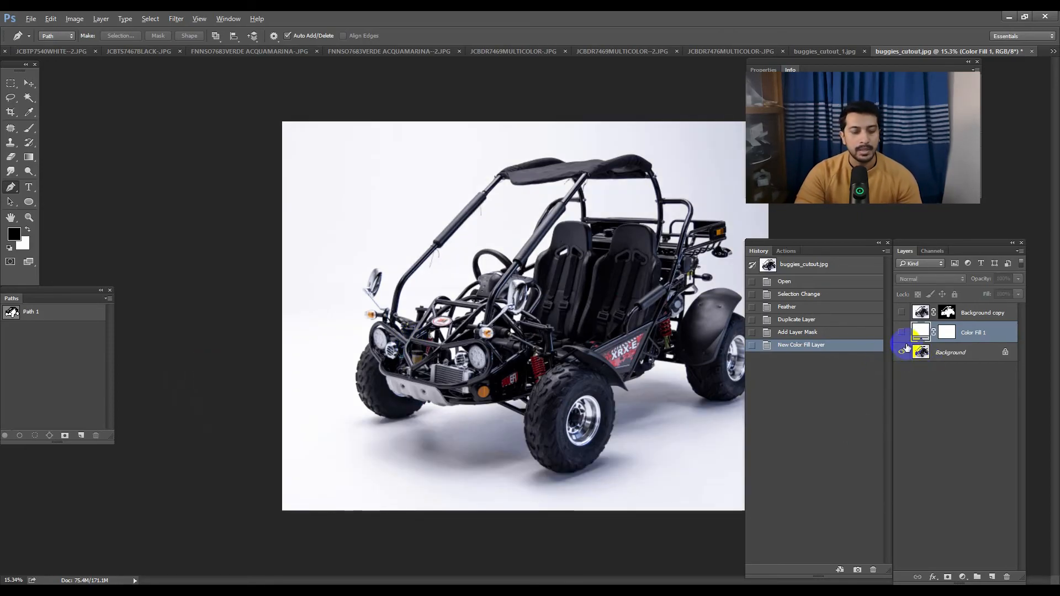
pyautogui.click(433, 409)
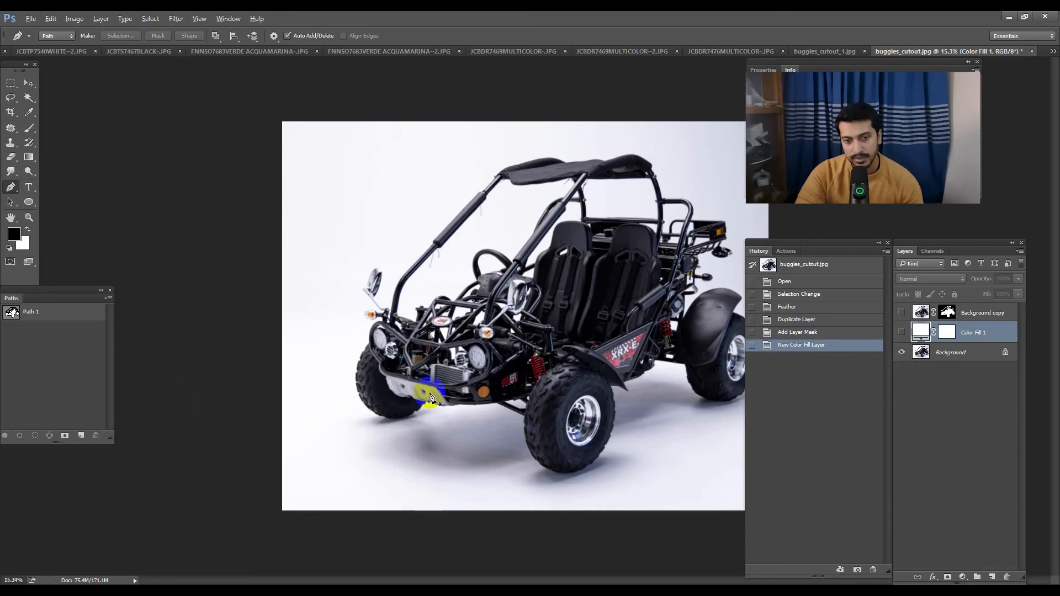
pyautogui.click(350, 431)
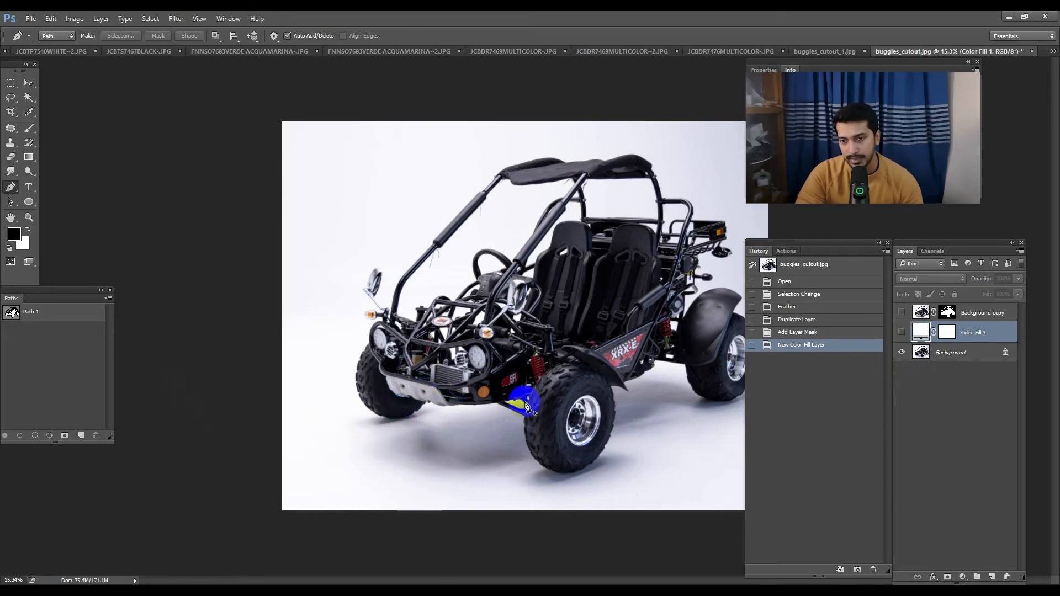
pyautogui.scroll(-2, 685, 392)
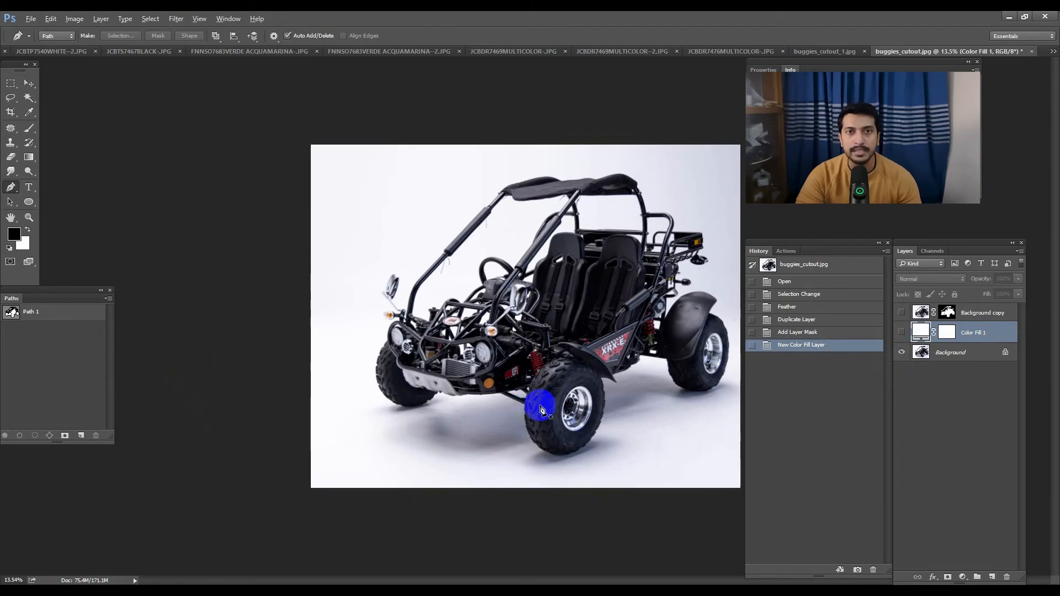
# Step: Examine the floor texture and shadow around the front wheel up close
pyautogui.moveTo(506, 451); pyautogui.dragTo(589, 532)
pyautogui.moveTo(402, 456); pyautogui.dragTo(547, 404)
pyautogui.moveTo(547, 404); pyautogui.dragTo(125, 353)
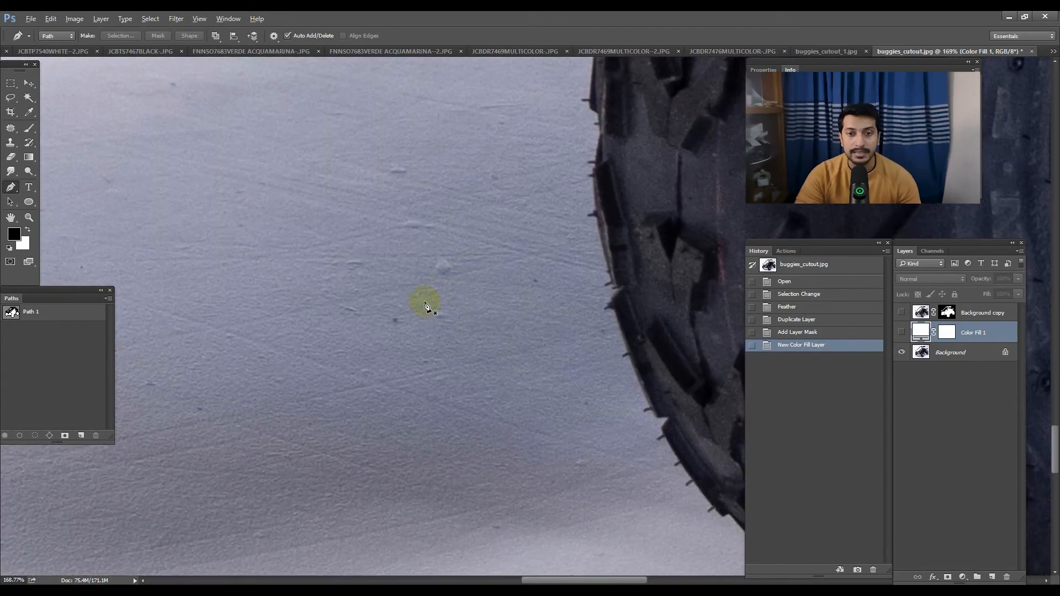
pyautogui.moveTo(472, 285); pyautogui.dragTo(347, 286)
pyautogui.moveTo(549, 245); pyautogui.dragTo(3, 267)
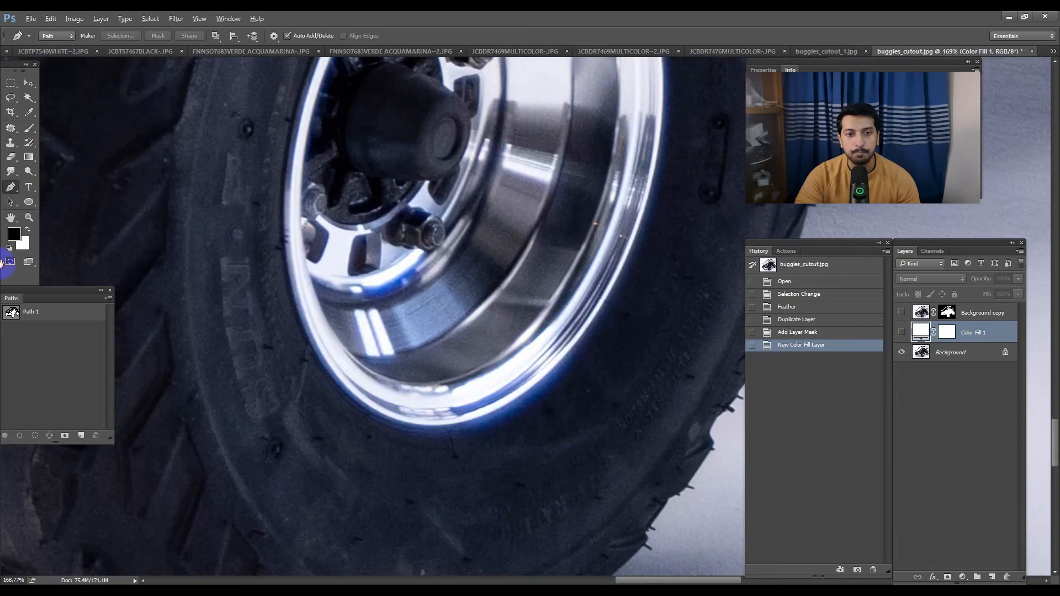
pyautogui.moveTo(507, 237); pyautogui.dragTo(2, 138)
pyautogui.scroll(-3, 486, 436)
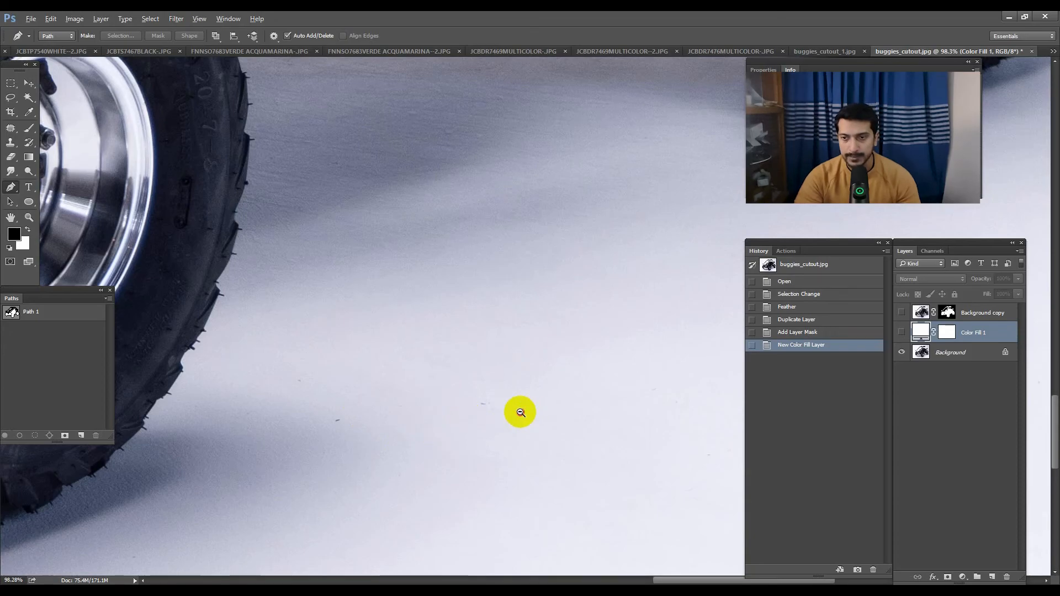
pyautogui.scroll(-4, 429, 427)
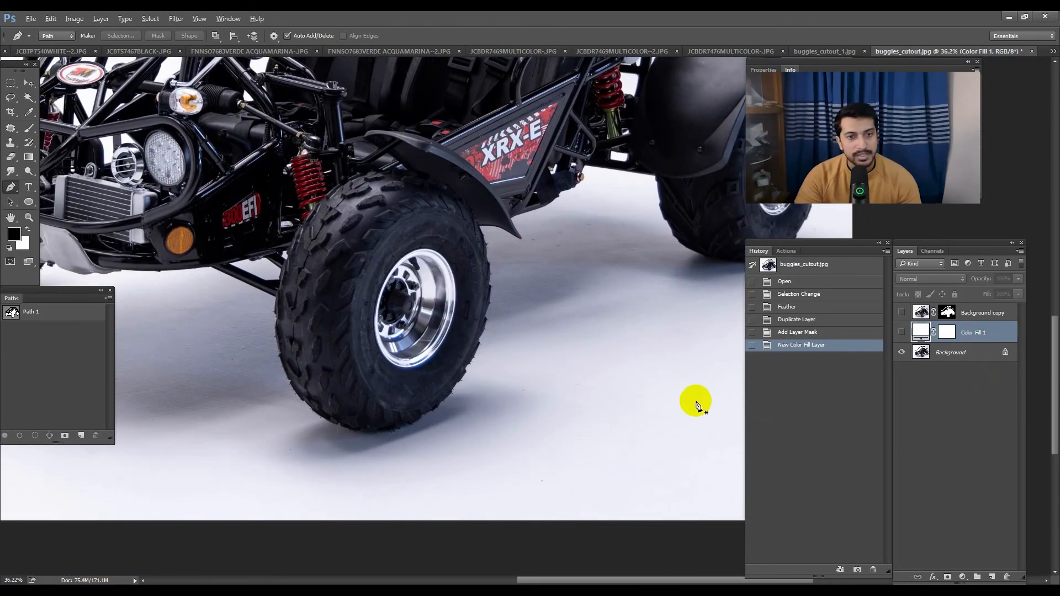
# Step: Remove two small blemishes from the floor near the front wheel on the Background layer with the Patch tool
pyautogui.scroll(5, 624, 492)
pyautogui.press('j')
pyautogui.moveTo(391, 258)
pyautogui.mouseDown()
pyautogui.moveTo(468, 281)
pyautogui.moveTo(486, 255)
pyautogui.mouseUp()
pyautogui.moveTo(464, 269); pyautogui.dragTo(528, 246)
pyautogui.press('Return')
pyautogui.click(957, 358)
pyautogui.moveTo(440, 279); pyautogui.dragTo(499, 266)
pyautogui.hotkey('ctrl', 'd')
pyautogui.moveTo(630, 233); pyautogui.dragTo(668, 252)
pyautogui.moveTo(640, 249); pyautogui.dragTo(522, 234)
pyautogui.hotkey('ctrl', 'd')
# Step: Try to patch another floor mark near the front wheel, and undo that patch
pyautogui.moveTo(358, 207); pyautogui.dragTo(376, 212)
pyautogui.moveTo(365, 218); pyautogui.dragTo(442, 220)
pyautogui.hotkey('ctrl', 'z')
pyautogui.hotkey('ctrl', 'alt', 'z')
pyautogui.hotkey('ctrl', 'alt', 'z')
pyautogui.hotkey('ctrl', 'd')
# Step: Duplicate the retouched Background layer beneath the white fill layer
pyautogui.moveTo(462, 313); pyautogui.dragTo(326, 232)
pyautogui.moveTo(325, 232); pyautogui.dragTo(694, 192)
pyautogui.moveTo(352, 271); pyautogui.dragTo(433, 194)
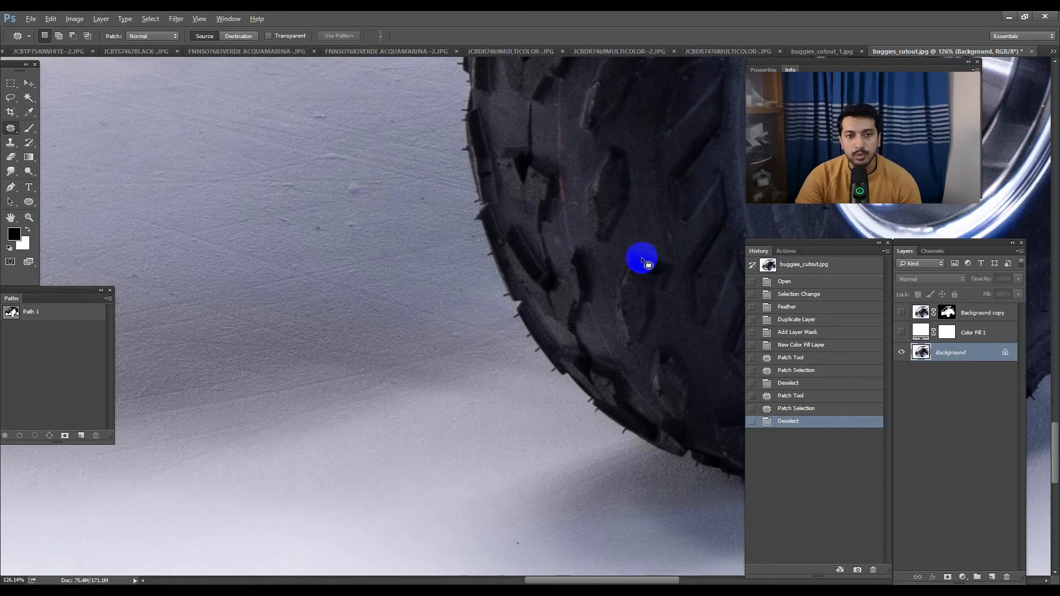
pyautogui.moveTo(377, 322); pyautogui.dragTo(271, 302)
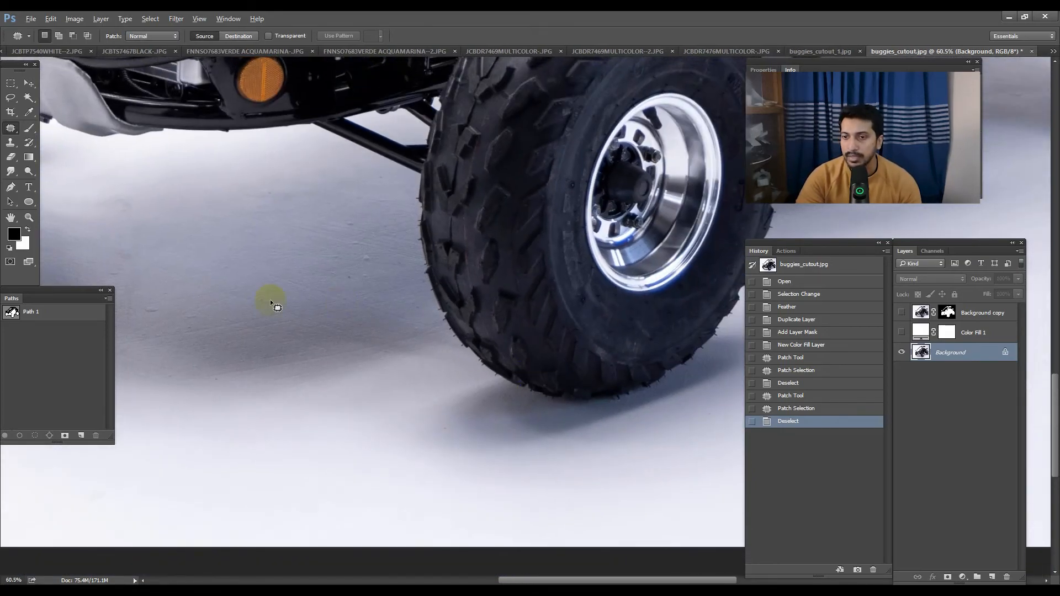
pyautogui.moveTo(511, 375); pyautogui.dragTo(474, 360)
pyautogui.moveTo(932, 361); pyautogui.dragTo(992, 577)
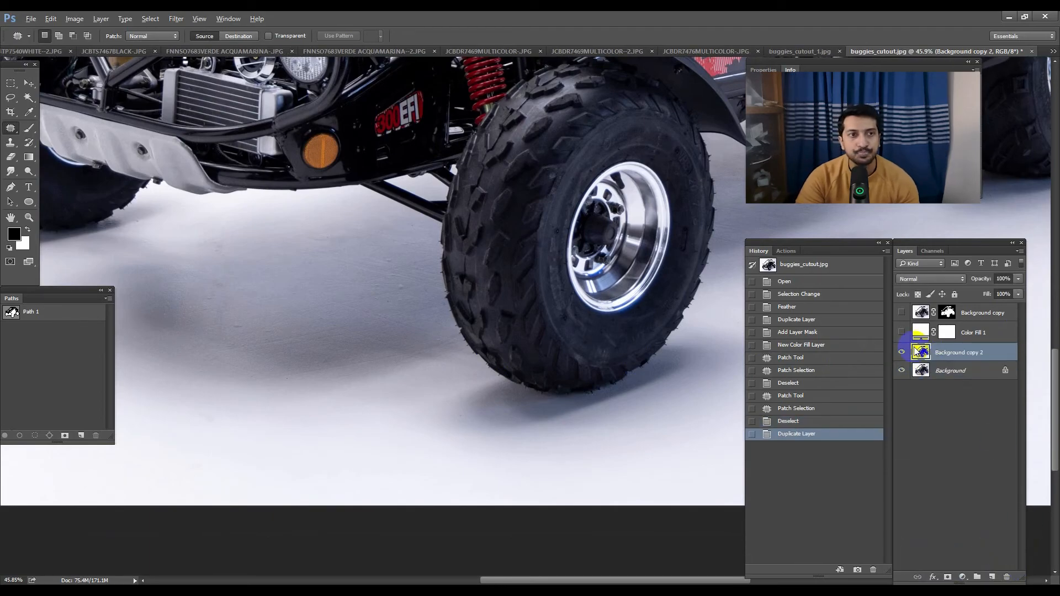
# Step: Open the Camera Raw Filter on the new copy and set Luminance noise reduction to 100
pyautogui.click(176, 18)
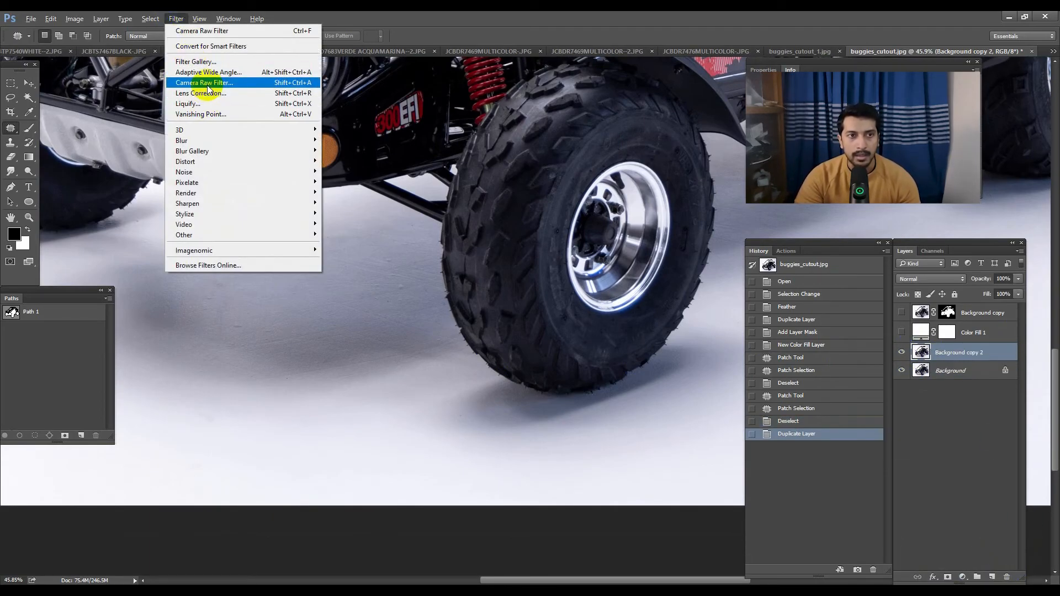
pyautogui.click(183, 16)
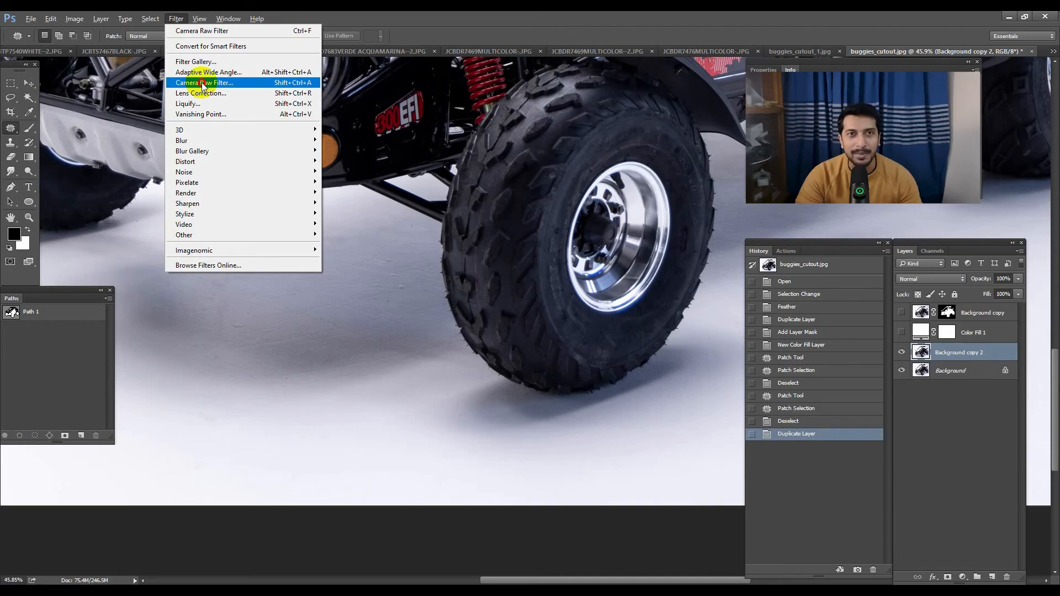
pyautogui.click(203, 82)
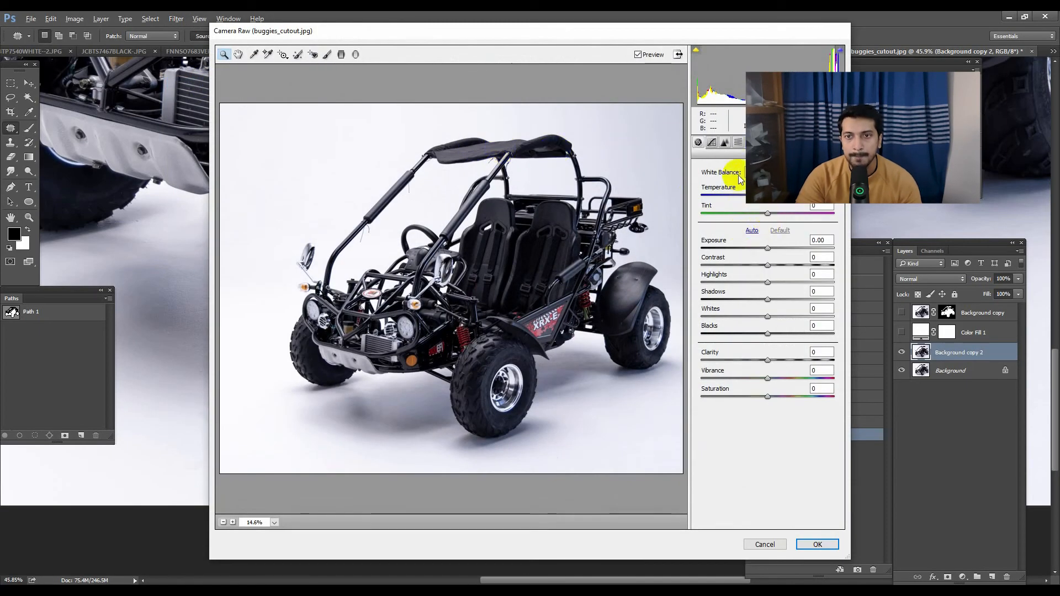
pyautogui.click(725, 143)
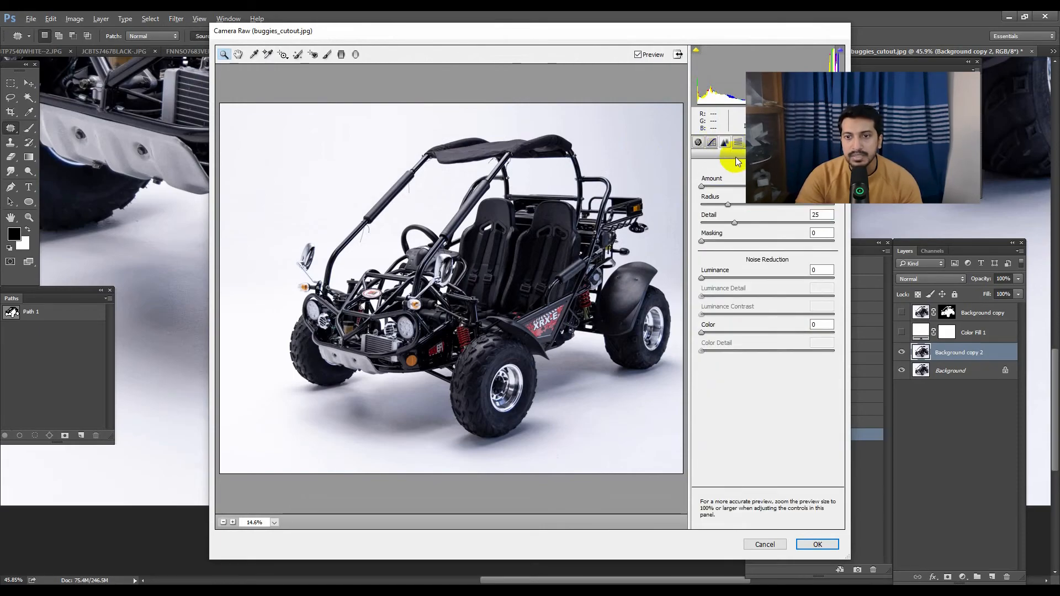
pyautogui.moveTo(706, 279); pyautogui.dragTo(848, 280)
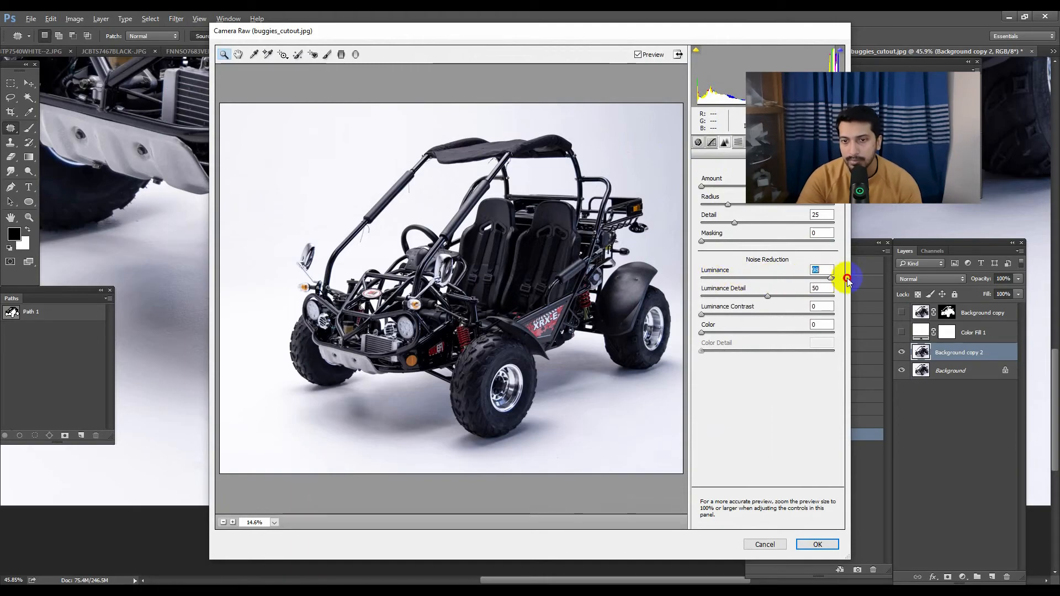
# Step: Compare a lower Luminance noise reduction on the floor beside the front wheel, keeping the setting at 100
pyautogui.click(428, 405)
pyautogui.click(429, 405)
pyautogui.click(428, 405)
pyautogui.click(429, 404)
pyautogui.click(428, 404)
pyautogui.moveTo(531, 243); pyautogui.dragTo(522, 282)
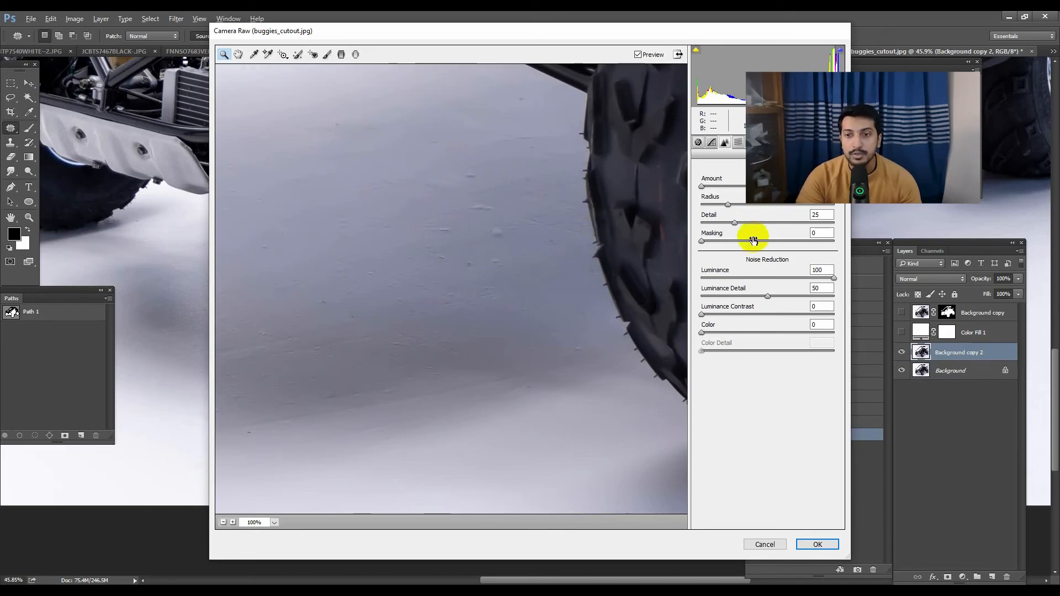
pyautogui.moveTo(833, 277); pyautogui.dragTo(726, 278)
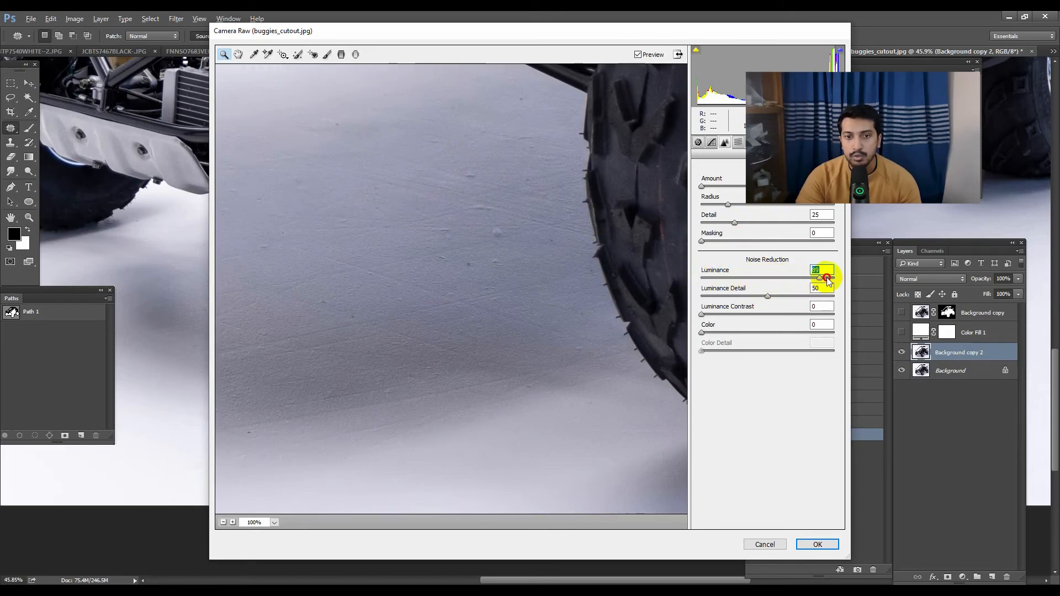
# Step: Set Luminance Detail to 5 to smooth out the remaining floor texture
pyautogui.click(513, 299)
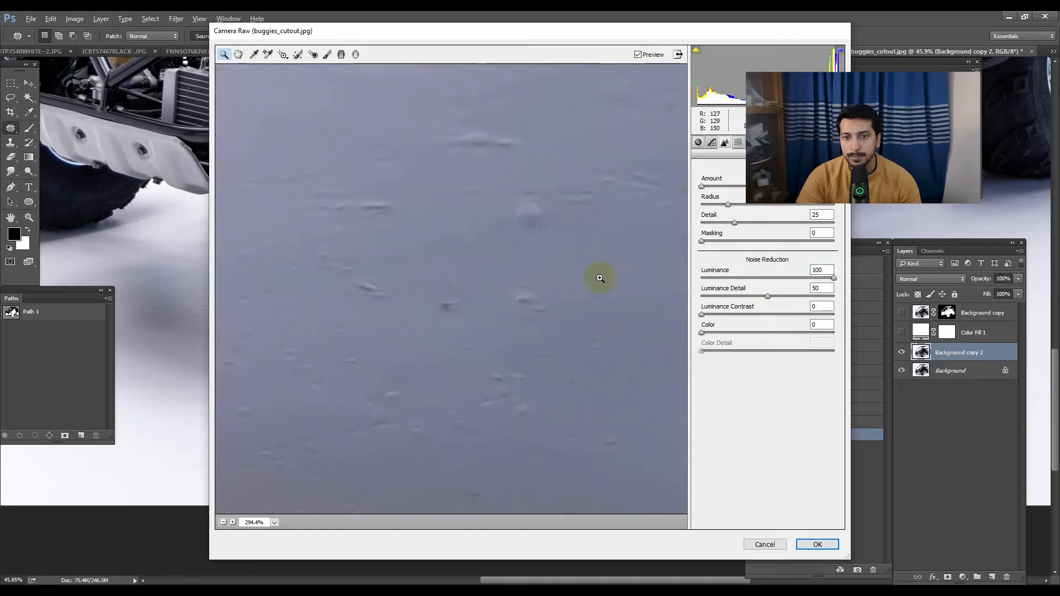
pyautogui.keyDown('alt'); pyautogui.click(508, 293); pyautogui.keyUp('alt')
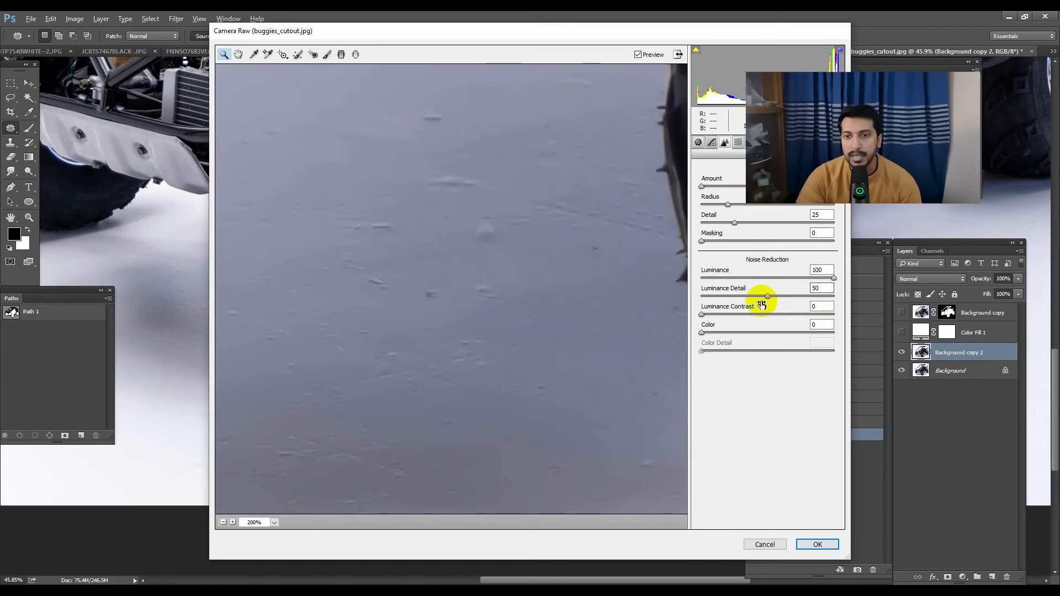
pyautogui.moveTo(766, 299); pyautogui.dragTo(708, 296)
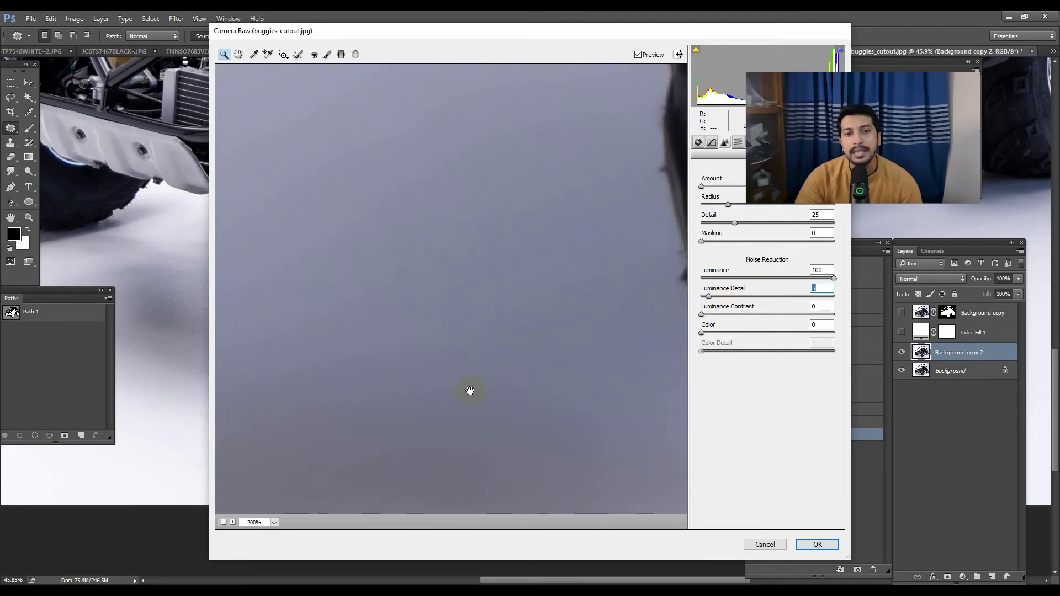
# Step: Examine the noise-reduced floor shadow, tires and buggy body in the Camera Raw preview
pyautogui.moveTo(470, 390); pyautogui.dragTo(567, 292)
pyautogui.keyDown('alt'); pyautogui.click(503, 337); pyautogui.keyUp('alt')
pyautogui.keyDown('alt'); pyautogui.click(503, 336); pyautogui.keyUp('alt')
pyautogui.moveTo(502, 338); pyautogui.dragTo(513, 313)
pyautogui.keyDown('alt'); pyautogui.click(497, 314); pyautogui.keyUp('alt')
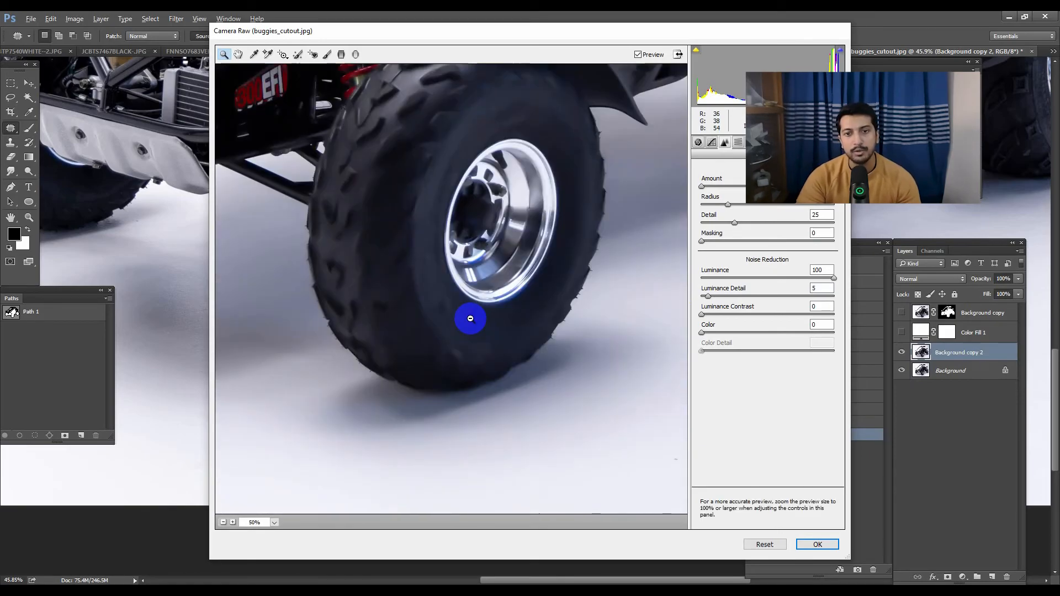
pyautogui.keyDown('alt'); pyautogui.click(561, 366); pyautogui.keyUp('alt')
pyautogui.keyDown('alt'); pyautogui.click(592, 372); pyautogui.keyUp('alt')
pyautogui.moveTo(591, 372); pyautogui.dragTo(610, 299)
pyautogui.moveTo(365, 367); pyautogui.dragTo(423, 346)
pyautogui.keyDown('alt'); pyautogui.click(381, 417); pyautogui.keyUp('alt')
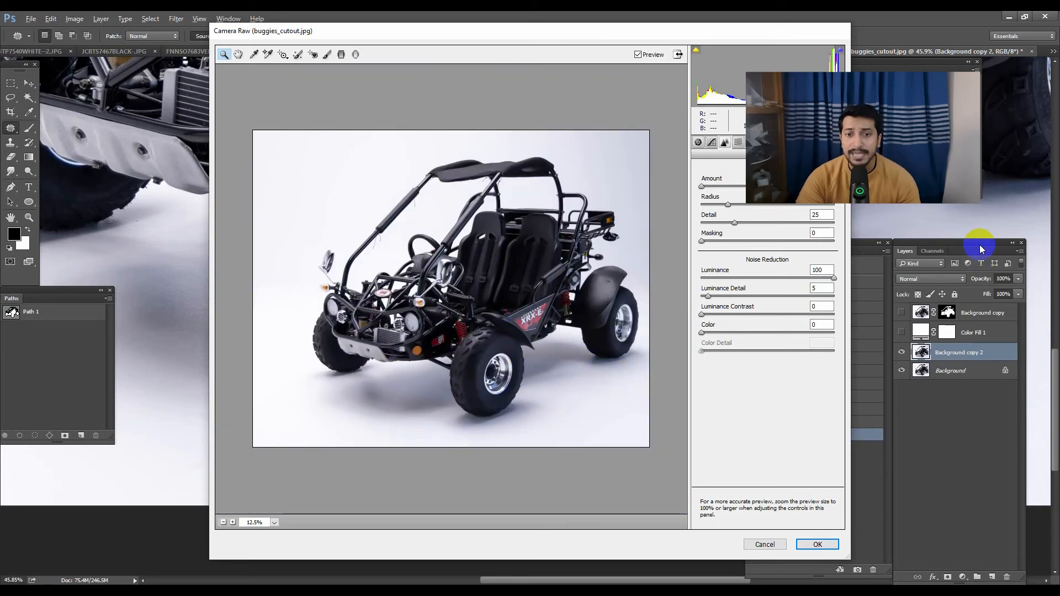
pyautogui.moveTo(445, 371); pyautogui.dragTo(463, 416)
pyautogui.moveTo(420, 287); pyautogui.dragTo(492, 336)
pyautogui.moveTo(386, 154); pyautogui.dragTo(610, 393)
pyautogui.moveTo(649, 311); pyautogui.dragTo(478, 383)
pyautogui.keyDown('alt'); pyautogui.click(592, 286); pyautogui.keyUp('alt')
pyautogui.keyDown('alt'); pyautogui.click(591, 286); pyautogui.keyUp('alt')
pyautogui.keyDown('alt'); pyautogui.click(592, 288); pyautogui.keyUp('alt')
pyautogui.moveTo(663, 336); pyautogui.dragTo(697, 293)
pyautogui.moveTo(353, 287); pyautogui.dragTo(572, 279)
pyautogui.moveTo(305, 292); pyautogui.dragTo(492, 282)
pyautogui.click(382, 356)
pyautogui.click(383, 364)
pyautogui.click(386, 353)
pyautogui.moveTo(480, 160); pyautogui.dragTo(529, 272)
pyautogui.keyDown('alt'); pyautogui.click(447, 309); pyautogui.keyUp('alt')
pyautogui.keyDown('alt'); pyautogui.click(448, 308); pyautogui.keyUp('alt')
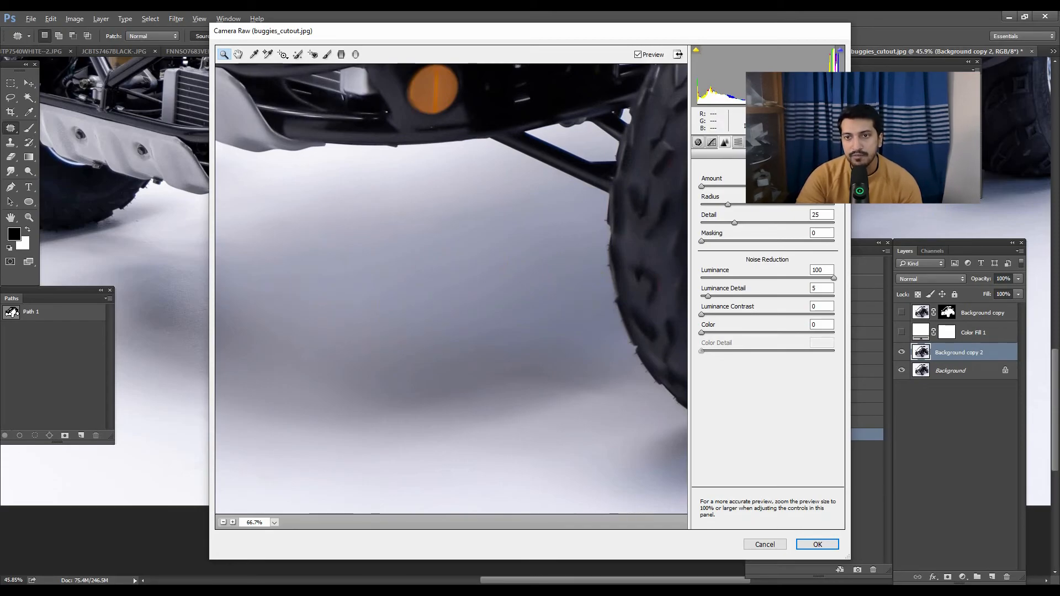
# Step: Add a low Amount of grain to the floor in the Camera Raw effects settings
pyautogui.hotkey('ctrl', 'alt', '7')
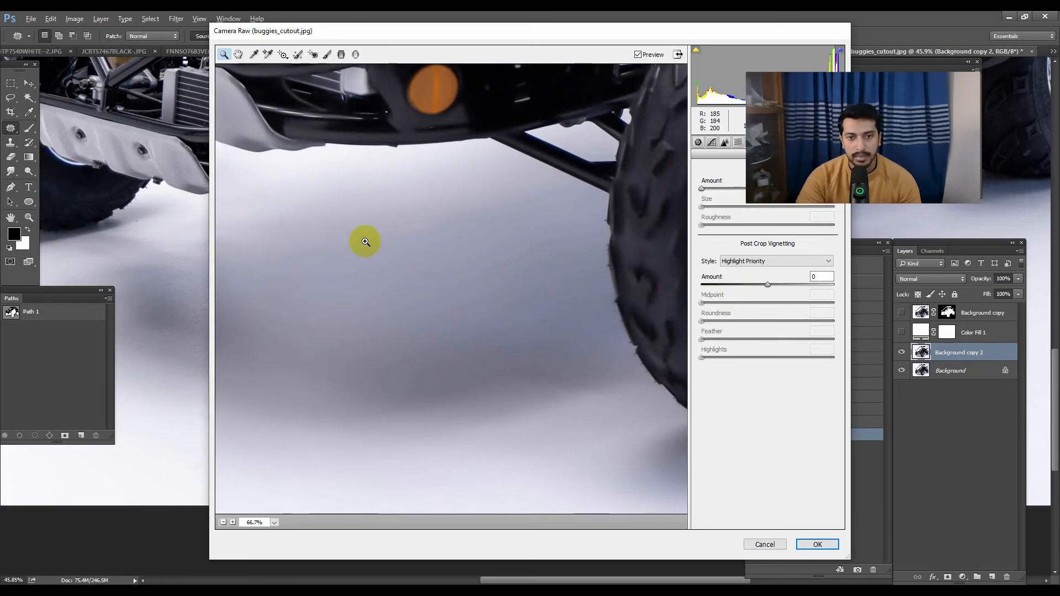
pyautogui.moveTo(367, 239); pyautogui.dragTo(615, 445)
pyautogui.moveTo(547, 350); pyautogui.dragTo(599, 404)
pyautogui.click(821, 180)
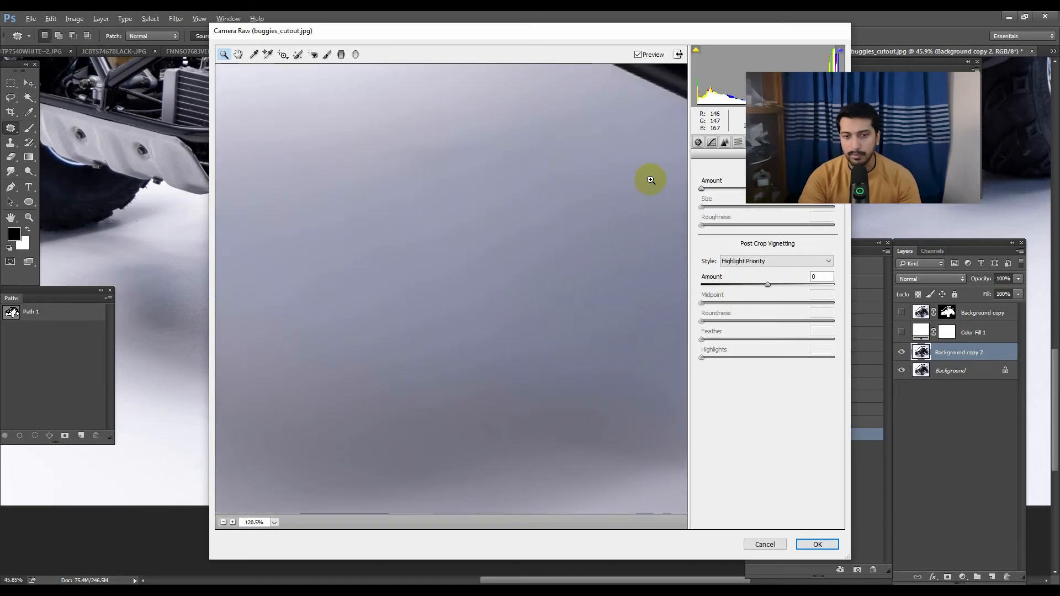
pyautogui.write('50')
pyautogui.moveTo(497, 387); pyautogui.dragTo(561, 338)
pyautogui.moveTo(370, 202); pyautogui.dragTo(523, 167)
pyautogui.moveTo(438, 505); pyautogui.dragTo(518, 289)
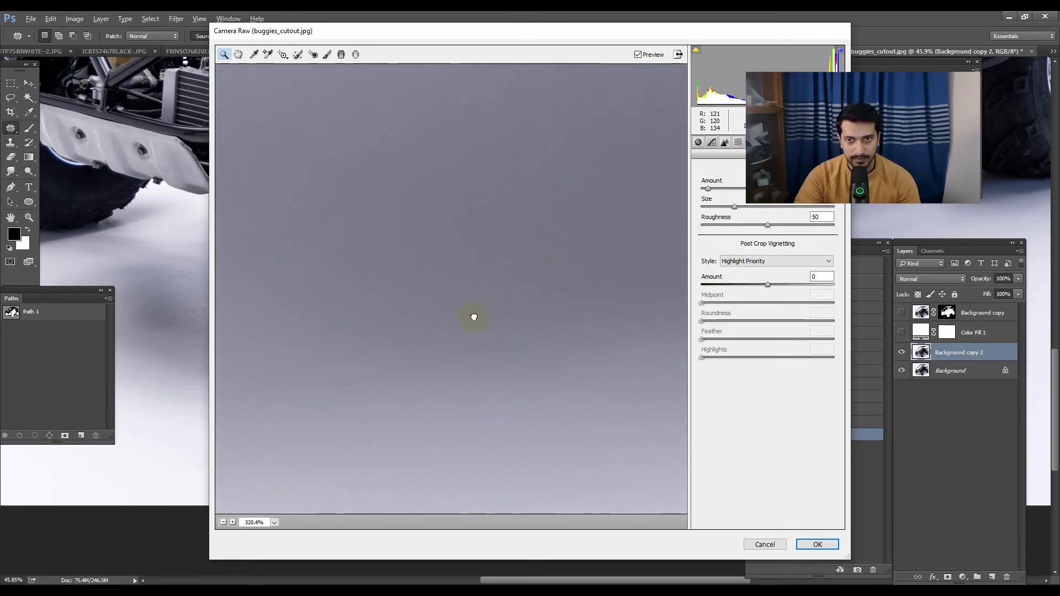
pyautogui.moveTo(707, 188); pyautogui.dragTo(692, 188)
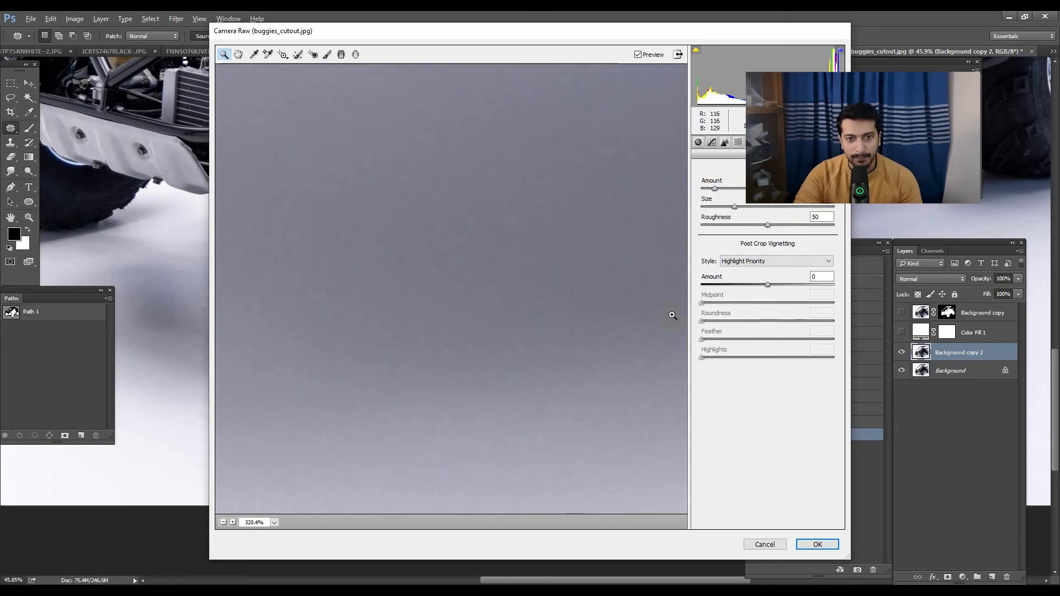
# Step: Examine the grain on the floor shadow beside the front wheel at different magnifications
pyautogui.keyDown('alt'); pyautogui.click(379, 272); pyautogui.keyUp('alt')
pyautogui.keyDown('alt'); pyautogui.click(484, 295); pyautogui.keyUp('alt')
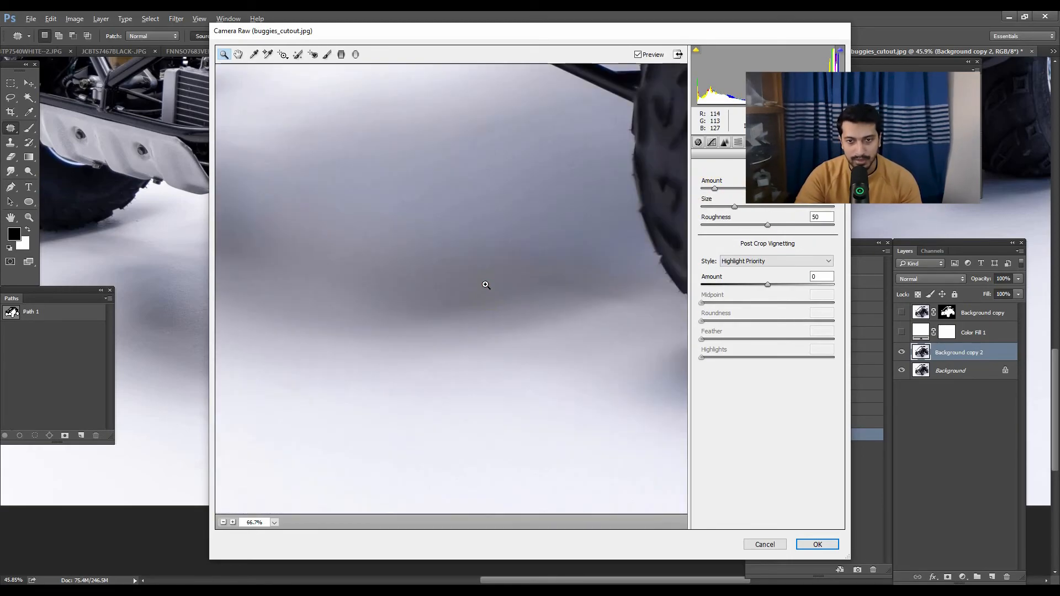
pyautogui.click(546, 270)
pyautogui.keyDown('alt'); pyautogui.click(558, 267); pyautogui.keyUp('alt')
pyautogui.keyDown('alt'); pyautogui.click(478, 338); pyautogui.keyUp('alt')
pyautogui.moveTo(478, 338); pyautogui.dragTo(680, 342)
pyautogui.moveTo(482, 366); pyautogui.dragTo(520, 401)
pyautogui.keyDown('alt'); pyautogui.click(631, 335); pyautogui.keyUp('alt')
pyautogui.keyDown('alt'); pyautogui.click(483, 328); pyautogui.keyUp('alt')
pyautogui.keyDown('alt'); pyautogui.click(483, 328); pyautogui.keyUp('alt')
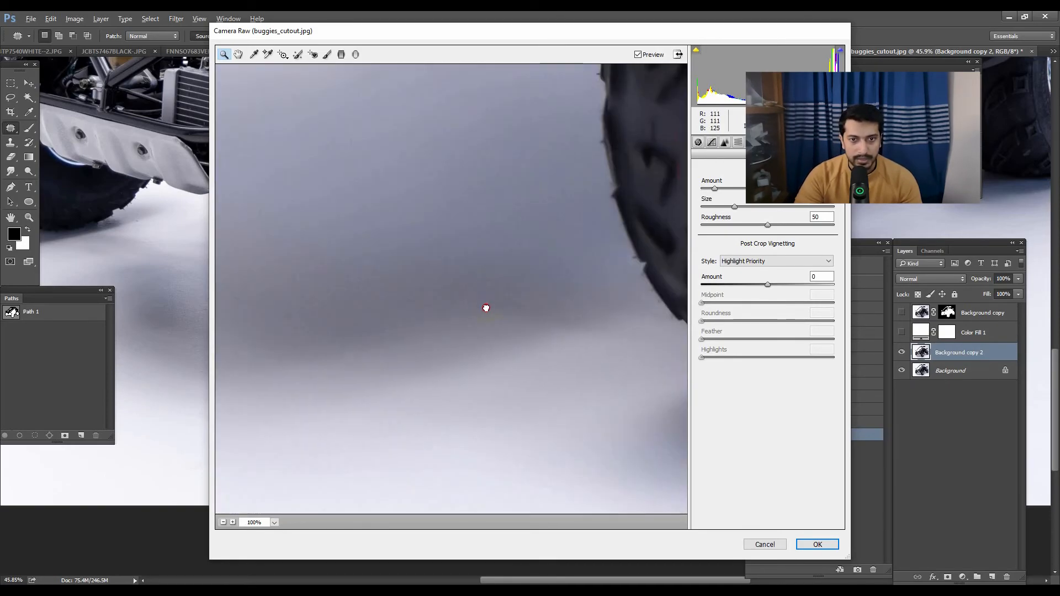
pyautogui.click(473, 284)
pyautogui.keyDown('alt'); pyautogui.click(486, 287); pyautogui.keyUp('alt')
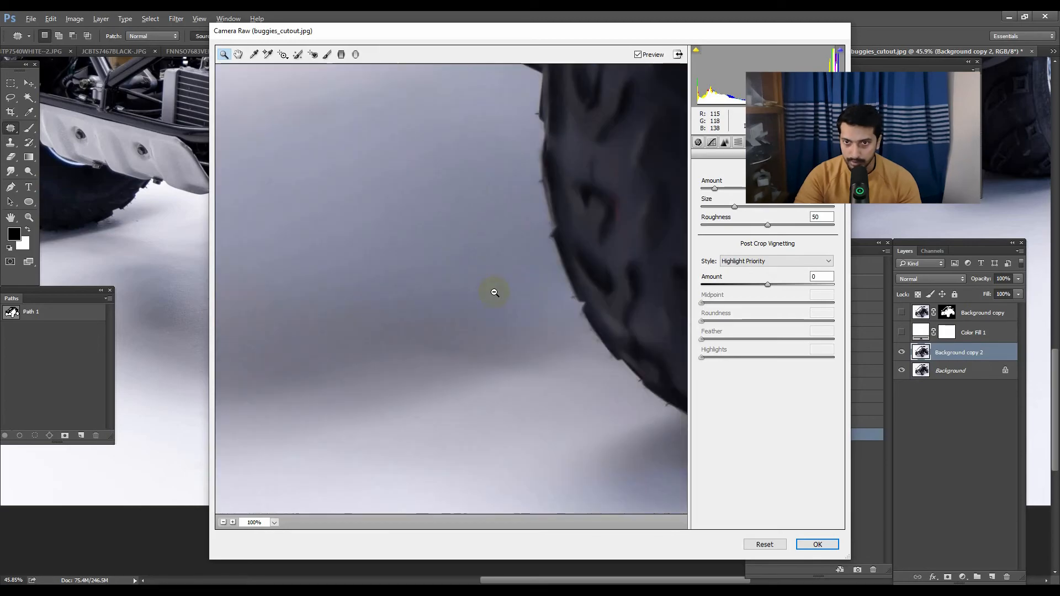
pyautogui.keyDown('alt'); pyautogui.click(447, 247); pyautogui.keyUp('alt')
# Step: Reduce the grain Size to near its minimum and inspect the floor texture up close
pyautogui.moveTo(735, 211); pyautogui.dragTo(775, 207)
pyautogui.hotkey('ctrl', 'z')
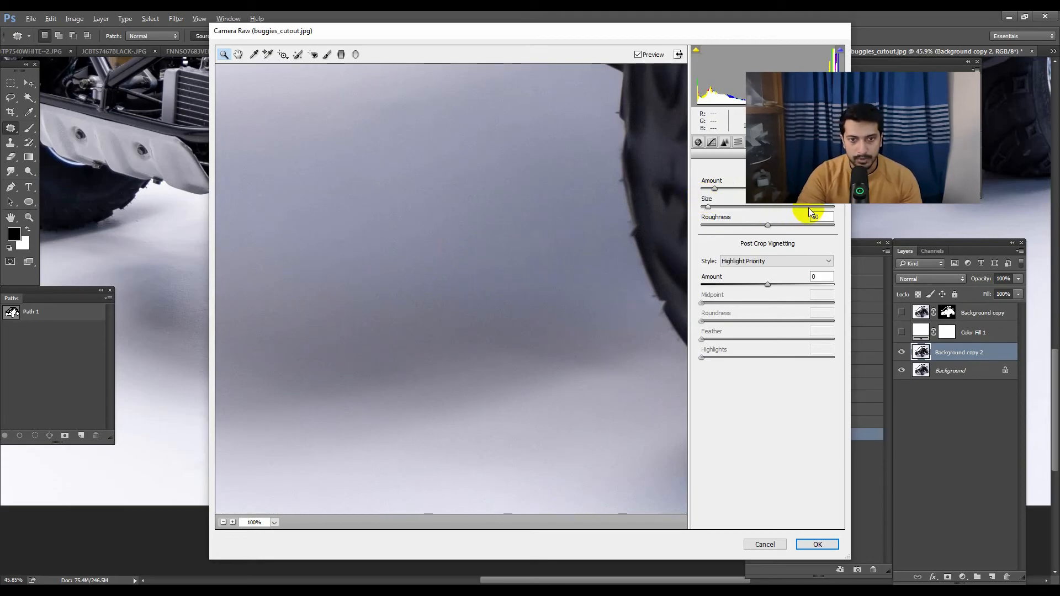
pyautogui.click(482, 301)
pyautogui.click(483, 300)
pyautogui.click(483, 301)
pyautogui.moveTo(417, 283); pyautogui.dragTo(432, 283)
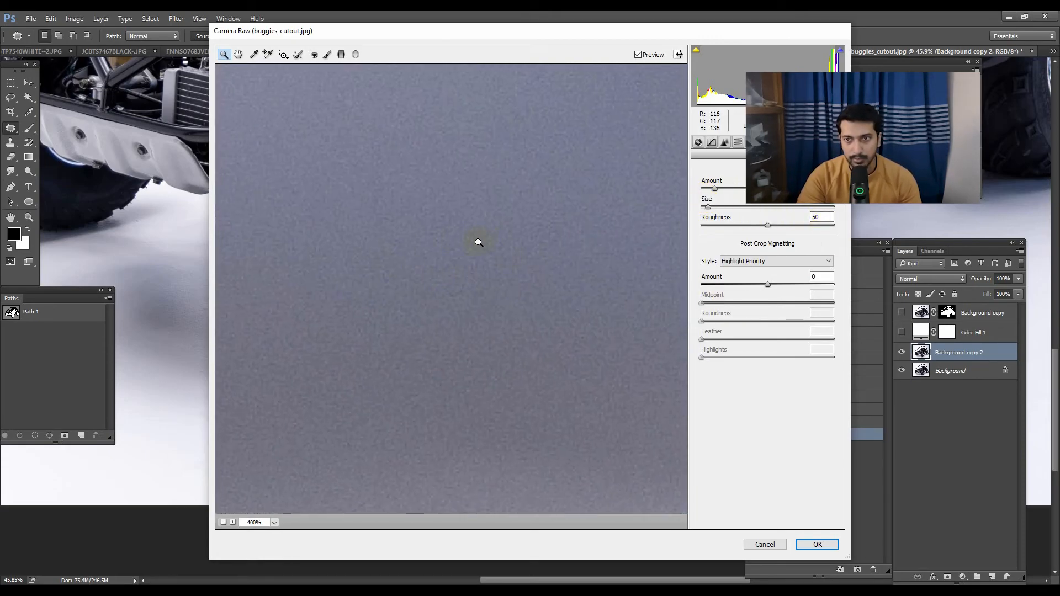
# Step: Set the grain Roughness to 10 and lower the grain Amount further
pyautogui.click(822, 218)
pyautogui.write('1')
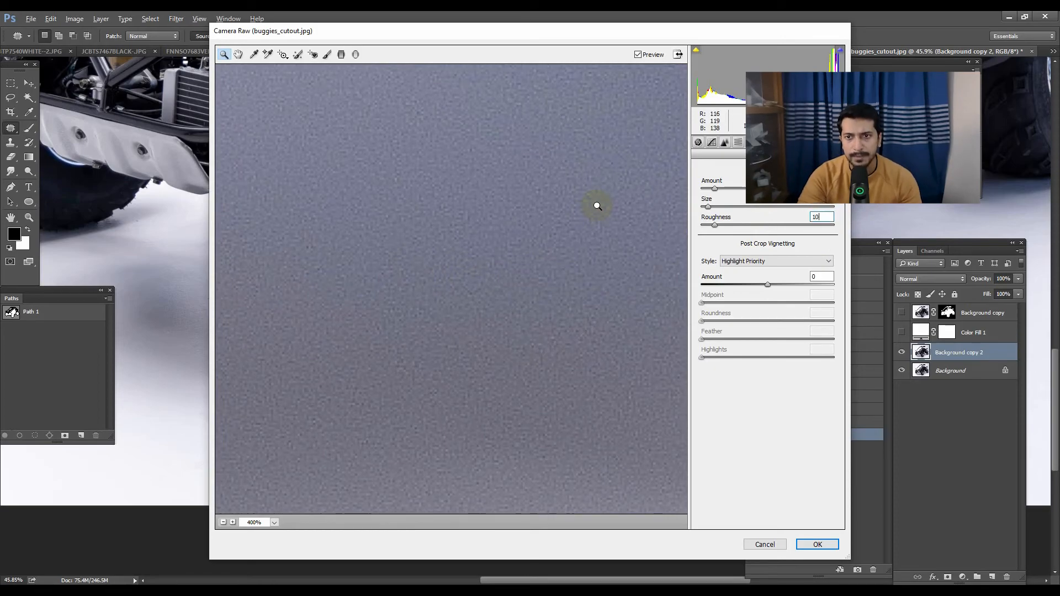
pyautogui.write('0')
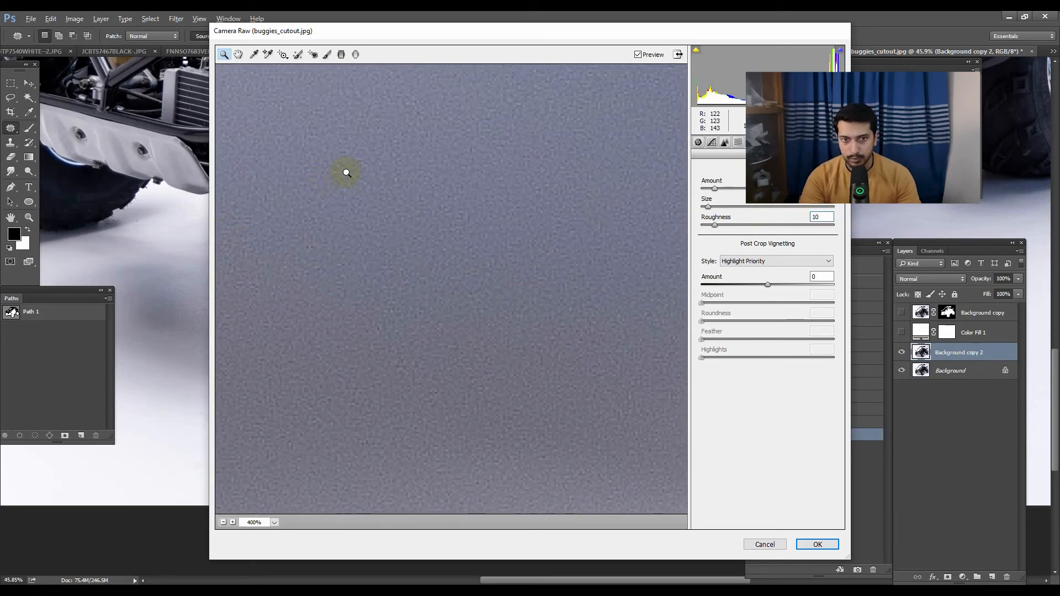
pyautogui.keyDown('alt'); pyautogui.click(426, 221); pyautogui.keyUp('alt')
pyautogui.keyDown('alt'); pyautogui.click(428, 222); pyautogui.keyUp('alt')
pyautogui.keyDown('alt'); pyautogui.click(431, 223); pyautogui.keyUp('alt')
pyautogui.moveTo(430, 235); pyautogui.dragTo(544, 226)
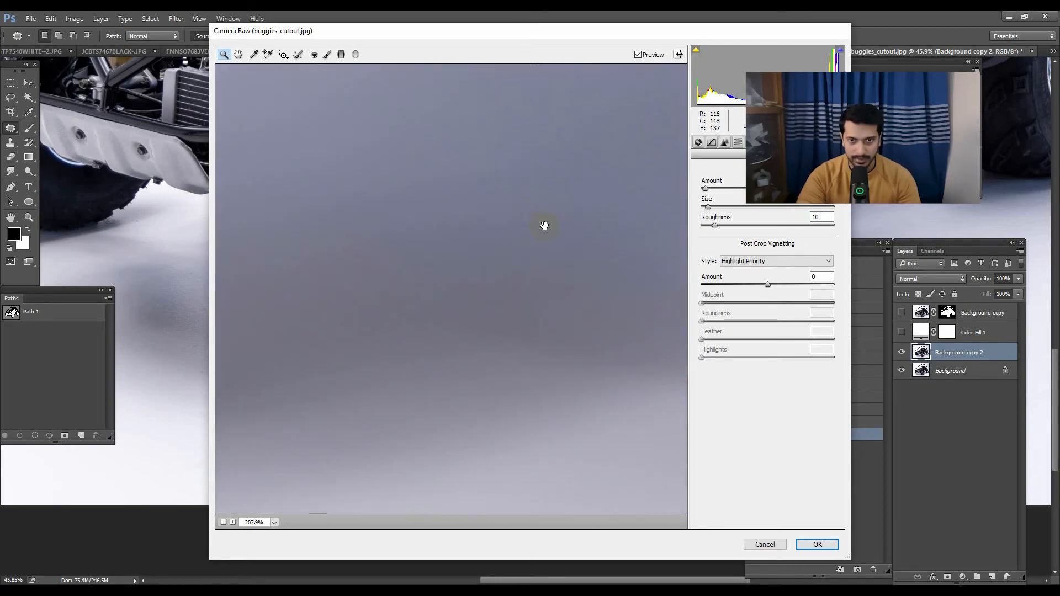
# Step: Check the front wheel and its shadow in the preview, and apply the Camera Raw Filter to the layer copy
pyautogui.keyDown('alt'); pyautogui.click(480, 310); pyautogui.keyUp('alt')
pyautogui.moveTo(480, 310); pyautogui.dragTo(383, 265)
pyautogui.keyDown('alt'); pyautogui.click(384, 265); pyautogui.keyUp('alt')
pyautogui.keyDown('alt'); pyautogui.click(400, 265); pyautogui.keyUp('alt')
pyautogui.keyDown('alt'); pyautogui.click(400, 265); pyautogui.keyUp('alt')
pyautogui.moveTo(469, 188); pyautogui.dragTo(433, 256)
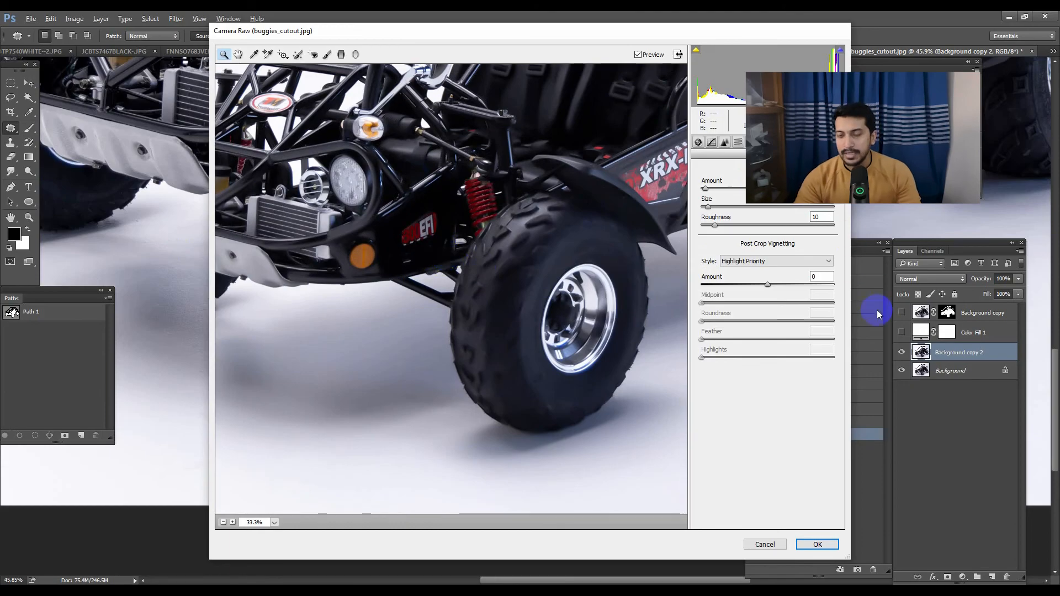
pyautogui.press('Return')
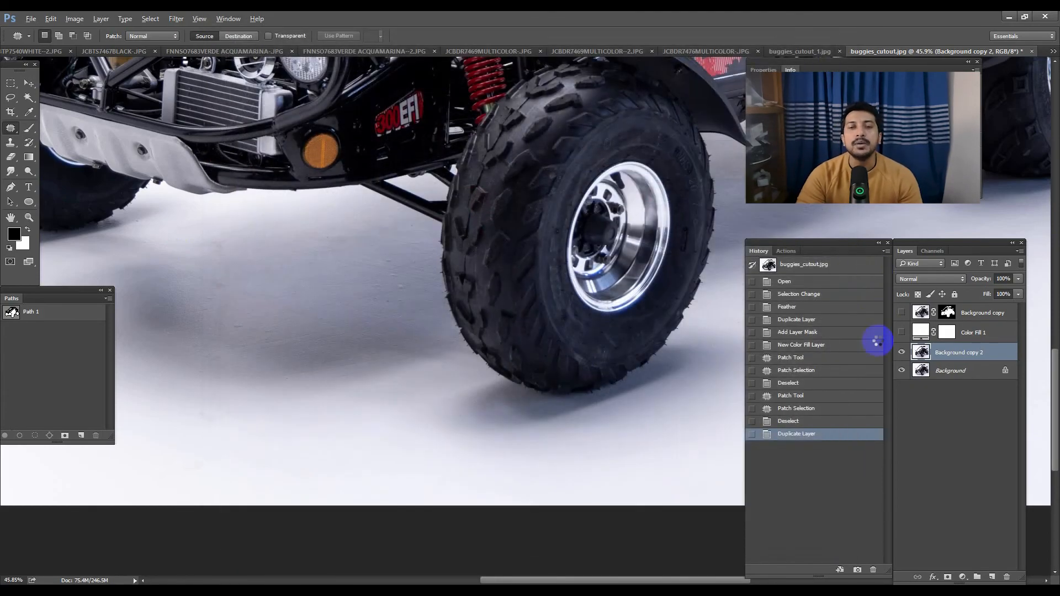
# Step: Show the masked Background copy layer and examine the sharp buggy over the smoothed floor
pyautogui.moveTo(361, 292); pyautogui.dragTo(384, 312)
pyautogui.keyDown('alt'); pyautogui.click(646, 234); pyautogui.keyUp('alt')
pyautogui.keyDown('alt'); pyautogui.click(518, 276); pyautogui.keyUp('alt')
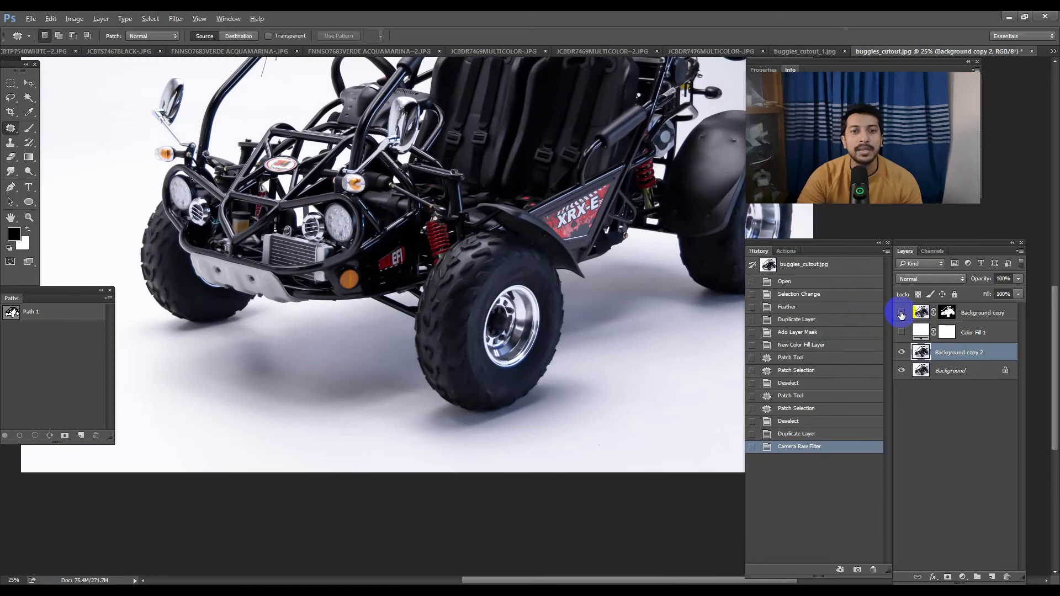
pyautogui.moveTo(330, 123); pyautogui.dragTo(409, 243)
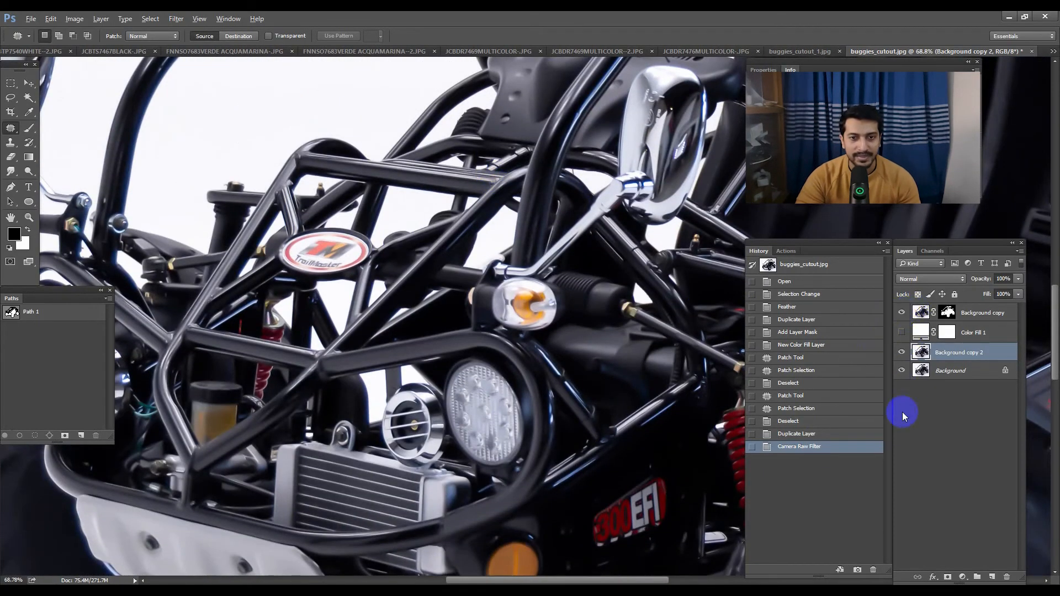
pyautogui.moveTo(624, 502); pyautogui.dragTo(497, 290)
pyautogui.scroll(-2, 497, 290)
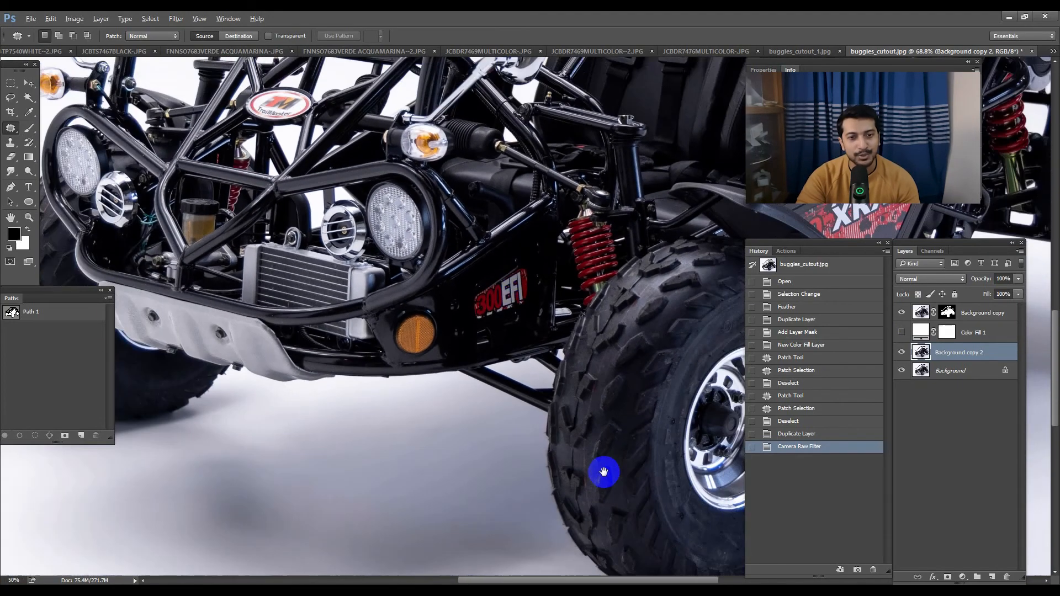
pyautogui.moveTo(603, 472); pyautogui.dragTo(462, 335)
pyautogui.scroll(-1, 474, 354)
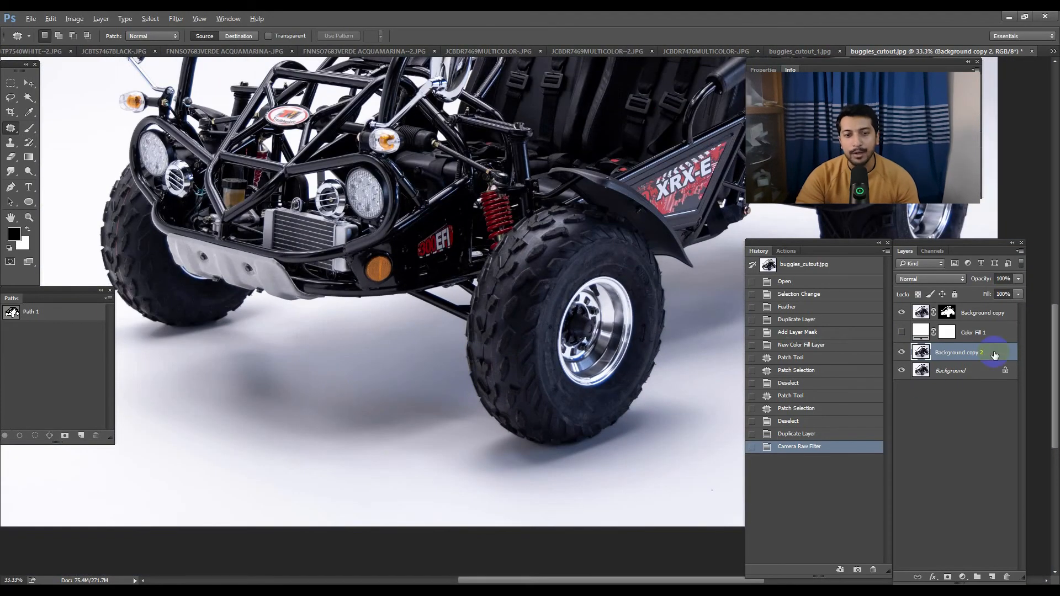
pyautogui.moveTo(456, 433); pyautogui.dragTo(416, 420)
pyautogui.scroll(-2, 550, 407)
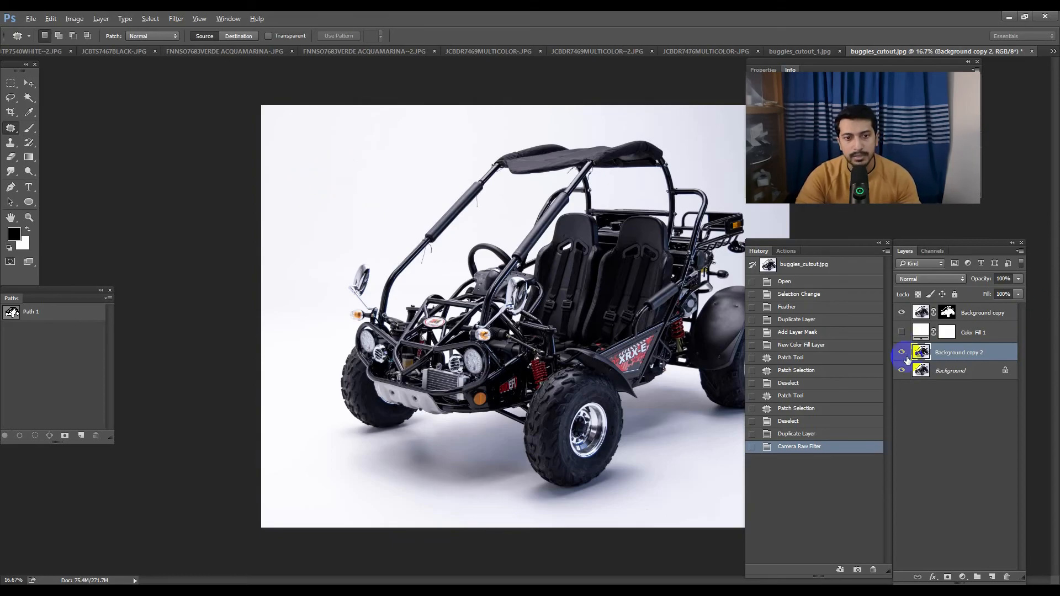
# Step: Select the floor shadow around and beneath the wheels on Background copy 2 with a freehand Lasso outline
pyautogui.hotkey('ctrl', '-')
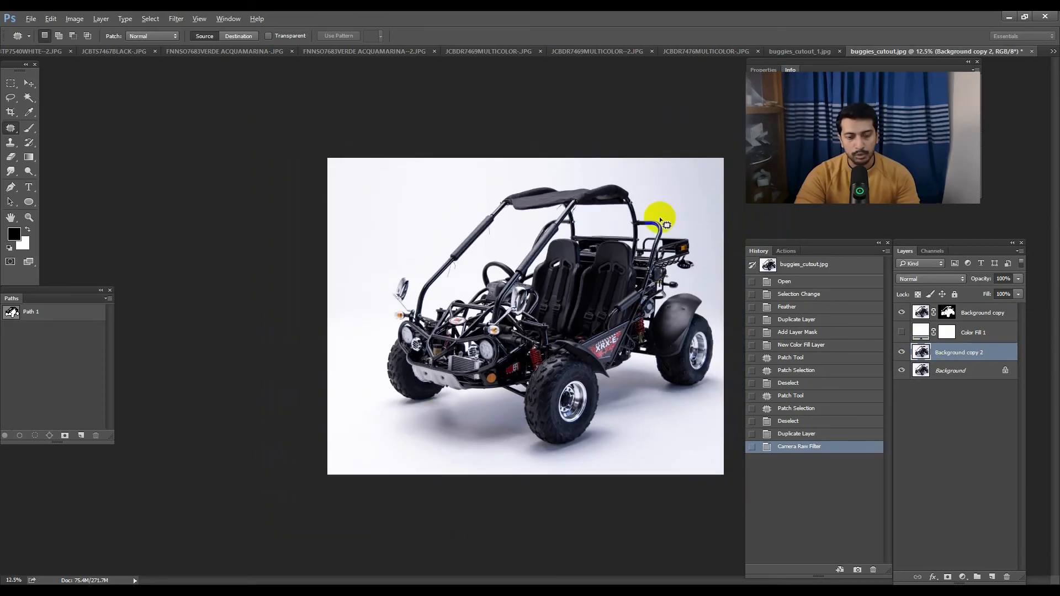
pyautogui.press('l')
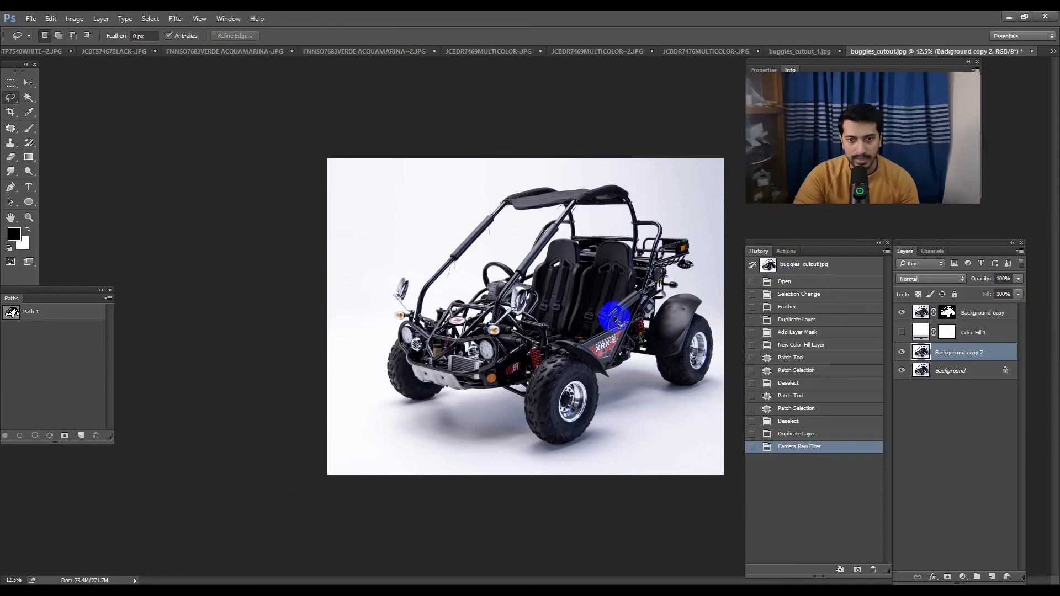
pyautogui.click(9, 98)
pyautogui.click(62, 93)
pyautogui.moveTo(606, 280)
pyautogui.mouseDown()
pyautogui.moveTo(399, 374)
pyautogui.moveTo(381, 412)
pyautogui.moveTo(442, 453)
pyautogui.moveTo(502, 468)
pyautogui.moveTo(595, 460)
pyautogui.moveTo(725, 396)
pyautogui.moveTo(720, 370)
pyautogui.moveTo(627, 345)
pyautogui.mouseUp()
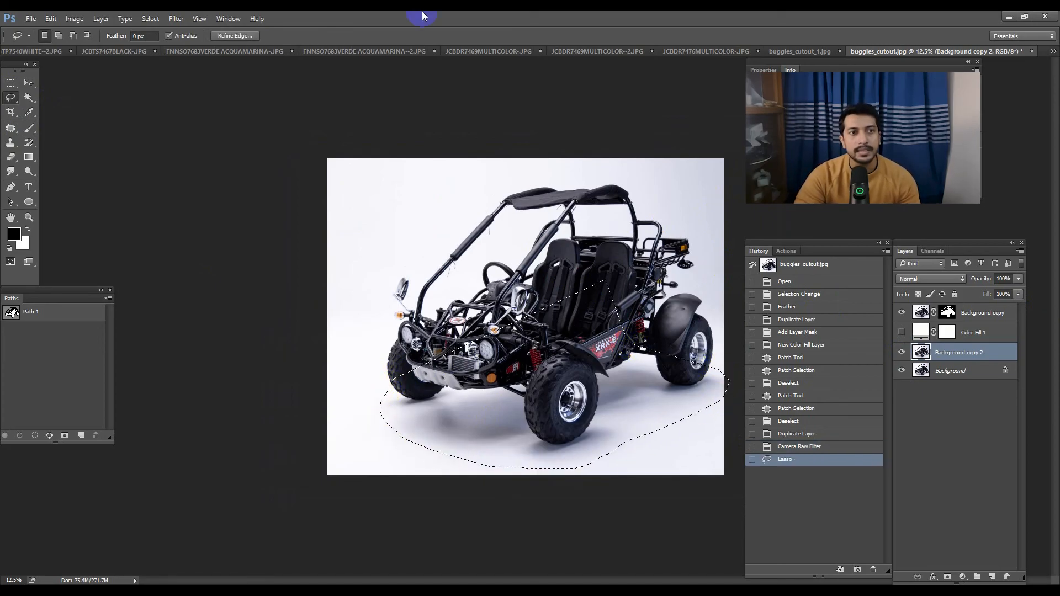
# Step: Feather the lasso selection around the floor shadow
pyautogui.click(176, 18)
pyautogui.click(575, 31)
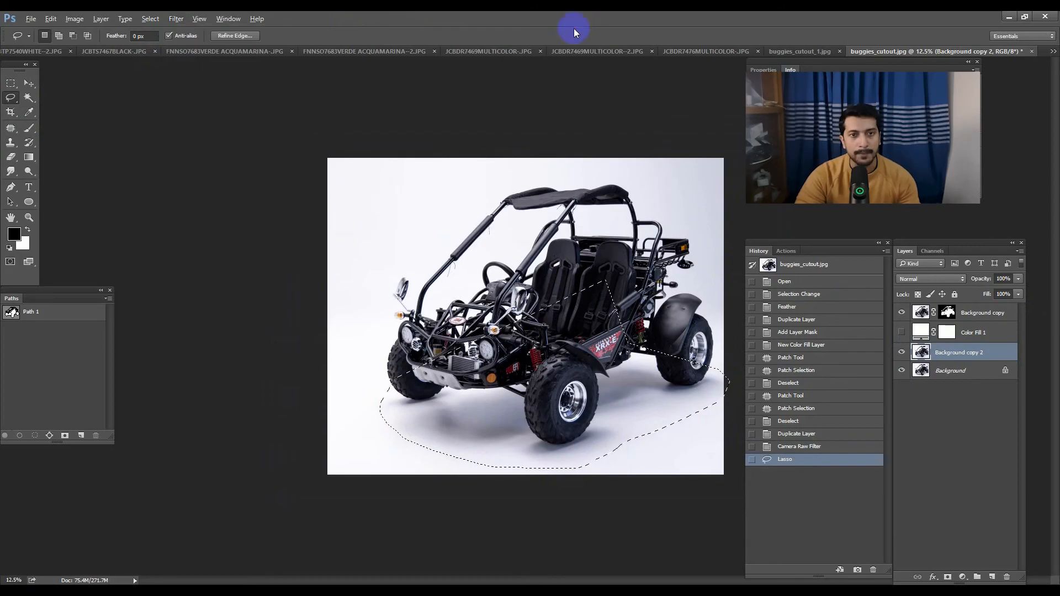
pyautogui.hotkey('shift', 'F6')
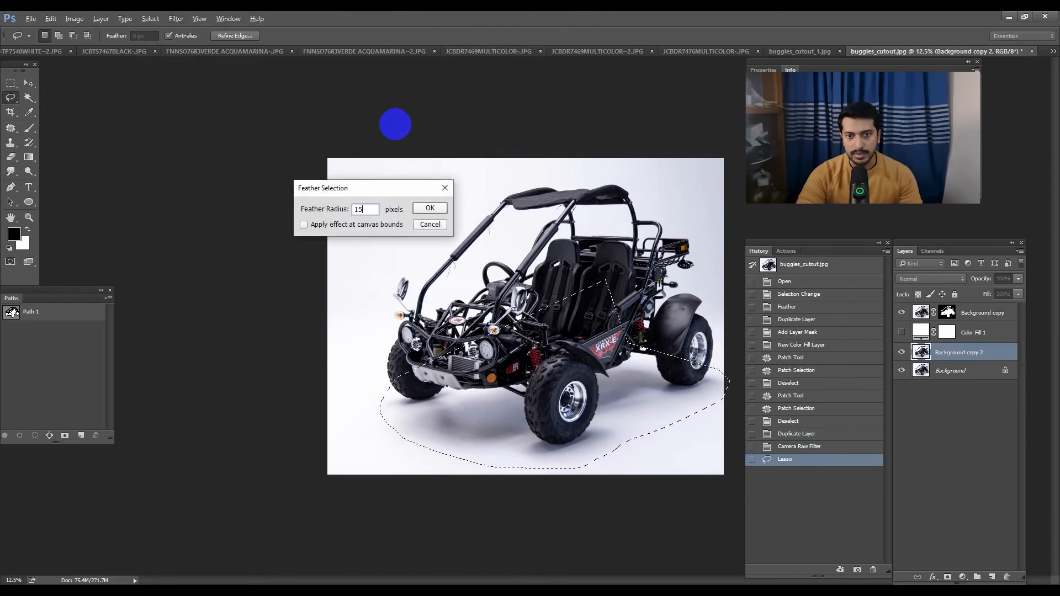
pyautogui.press('Return')
# Step: Check the feathered edge in Quick Mask, and copy the selected floor shadow area to a new layer
pyautogui.press('q')
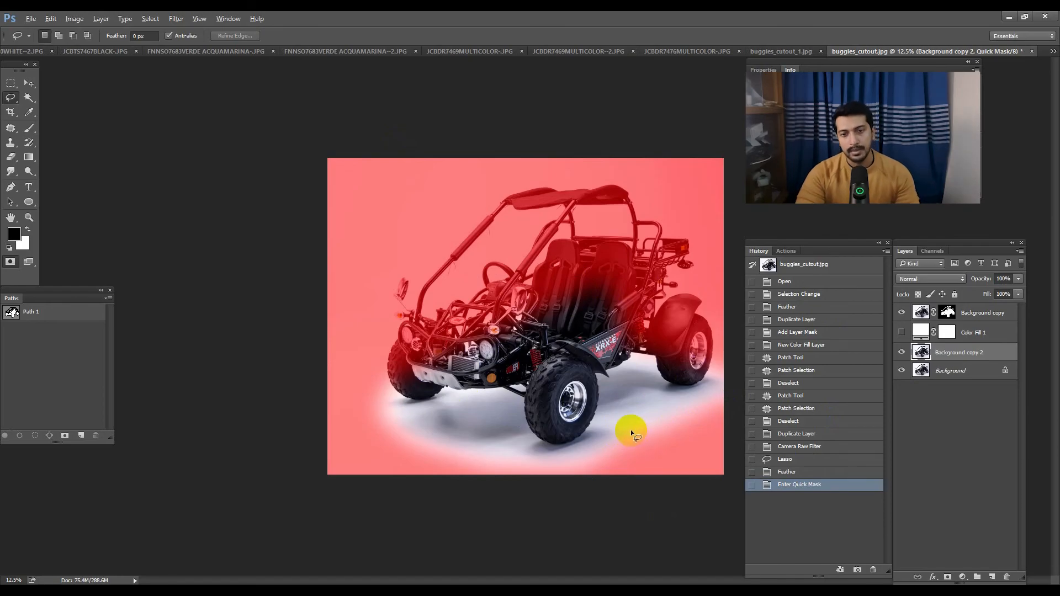
pyautogui.press('q')
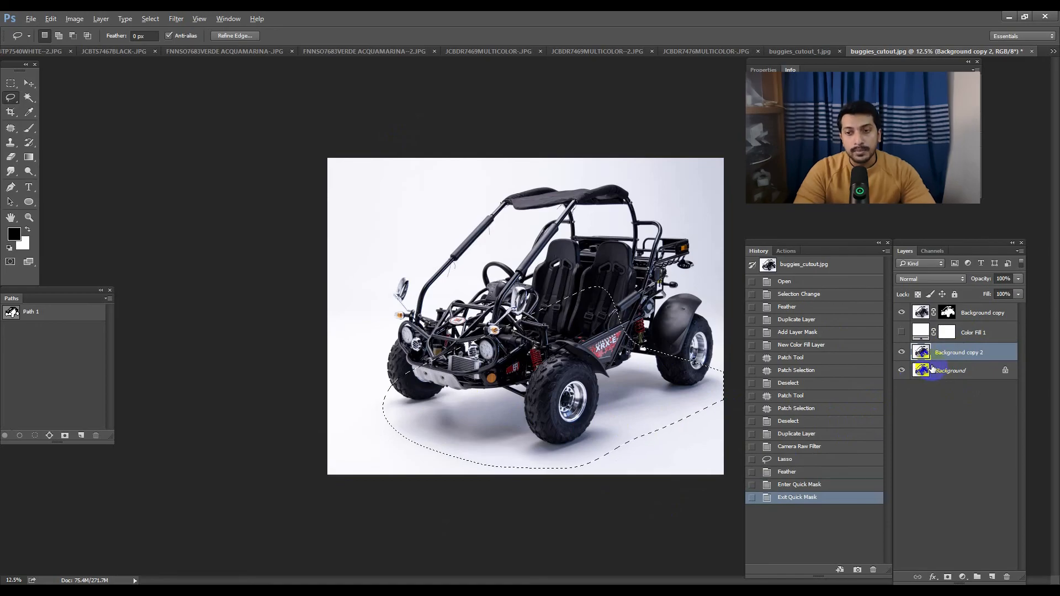
pyautogui.hotkey('ctrl', 'j')
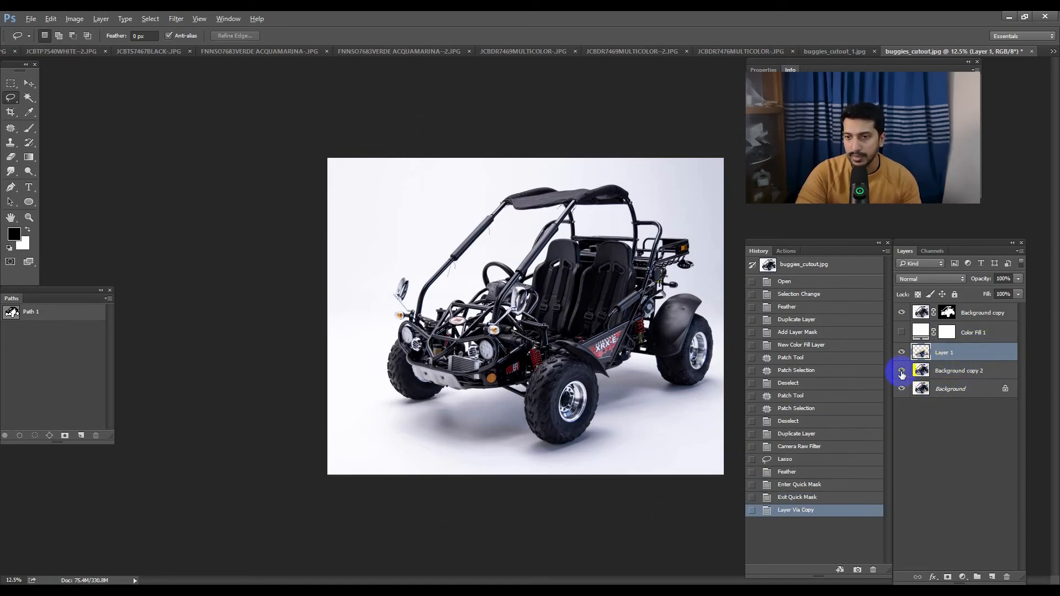
# Step: Move Layer 1 above Color Fill 1, hide Background copy 2 and show the white fill to check the shadow against it
pyautogui.moveTo(923, 356); pyautogui.dragTo(927, 326)
pyautogui.click(902, 351)
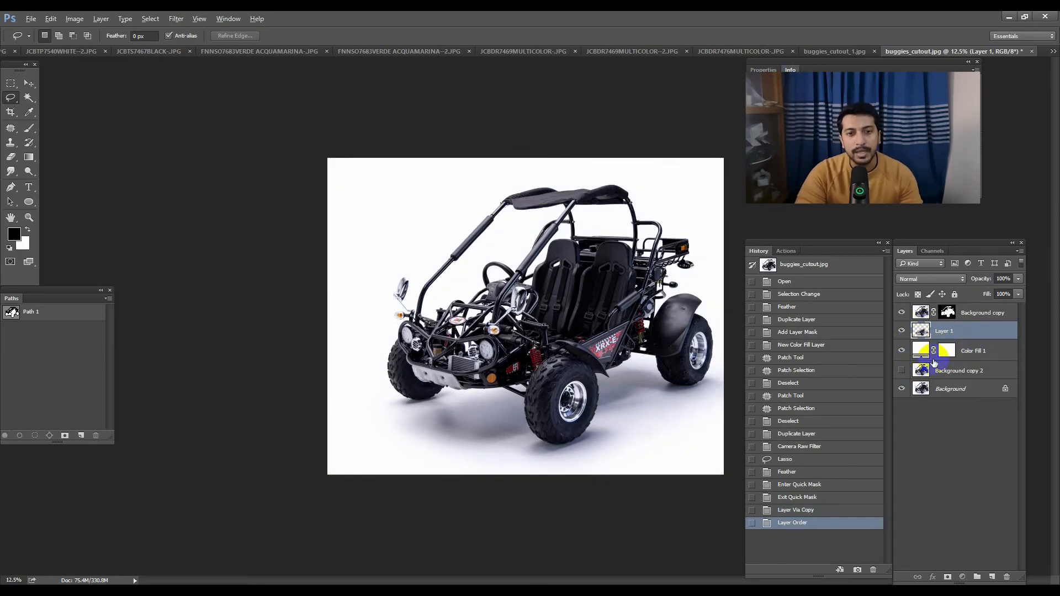
pyautogui.click(974, 348)
pyautogui.scroll(1, 441, 356)
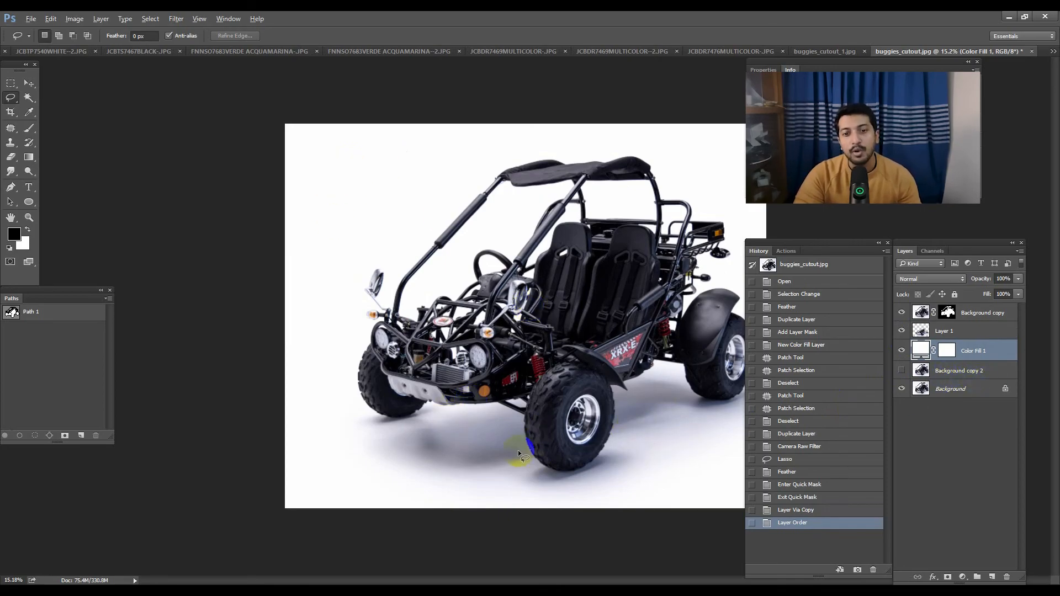
pyautogui.moveTo(532, 467); pyautogui.dragTo(561, 494)
pyautogui.moveTo(676, 431); pyautogui.dragTo(522, 408)
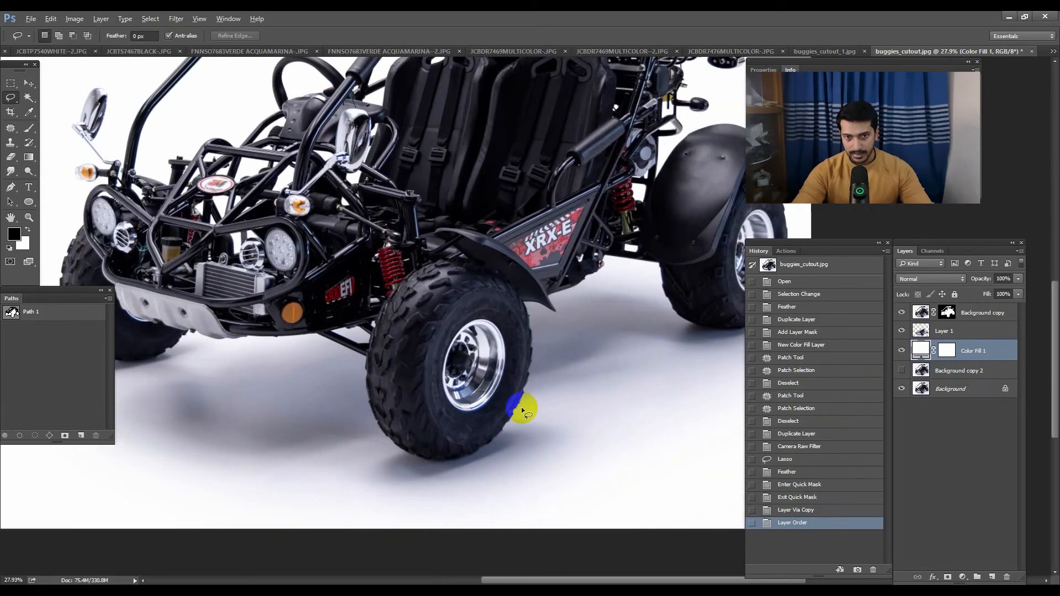
pyautogui.hotkey('ctrl', '-')
pyautogui.hotkey('ctrl', '-')
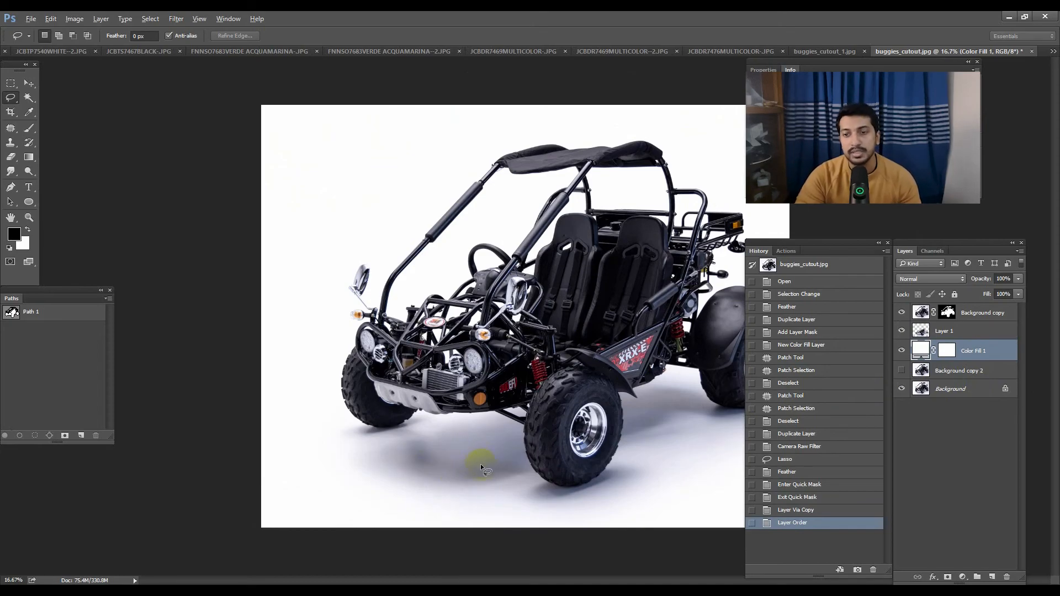
# Step: Open the Curves adjustment for Layer 1 and move its dialog clear of the floor shadow
pyautogui.click(937, 334)
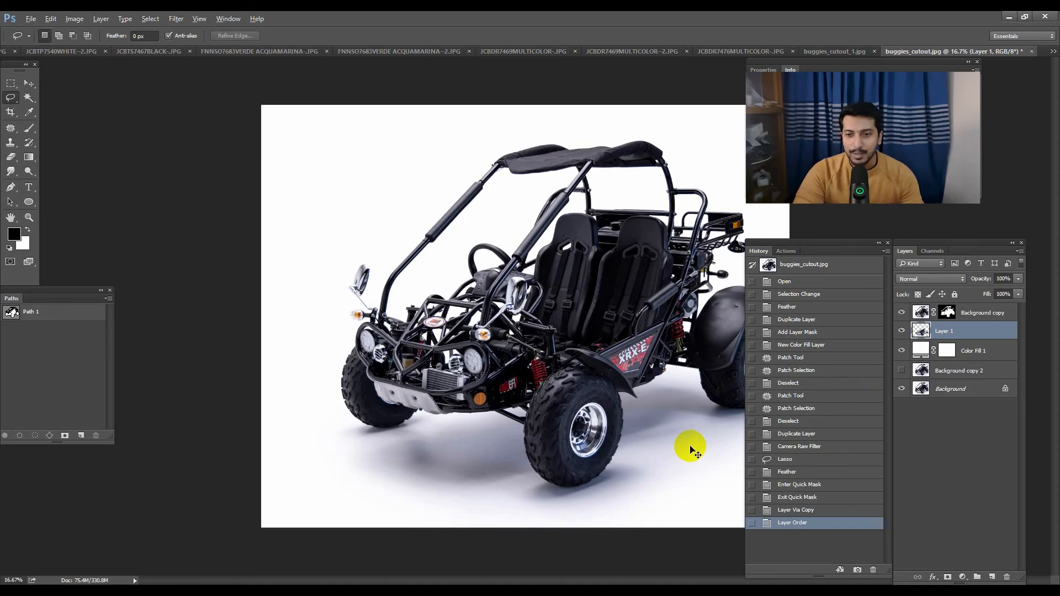
pyautogui.hotkey('ctrl', 'm')
pyautogui.press('Escape')
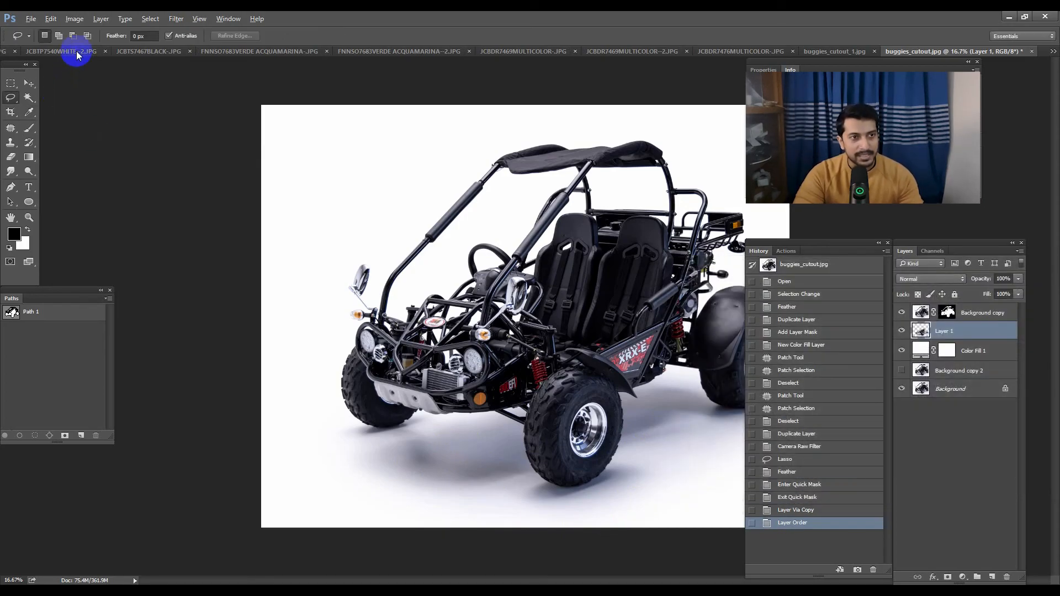
pyautogui.click(76, 19)
pyautogui.moveTo(154, 44)
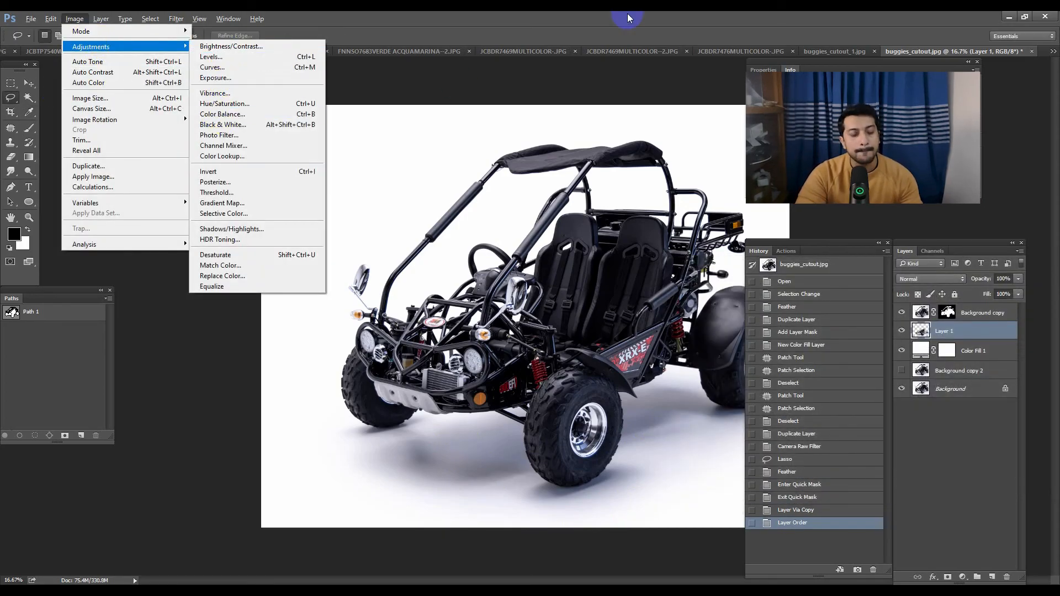
pyautogui.click(640, 33)
pyautogui.press('i')
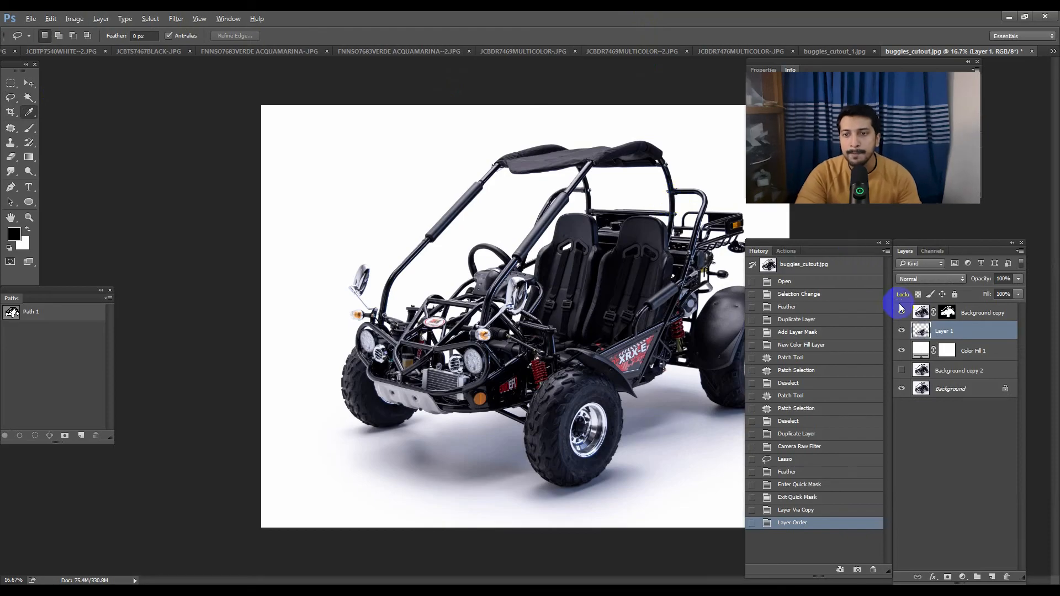
pyautogui.hotkey('ctrl', 'm')
pyautogui.moveTo(816, 268); pyautogui.dragTo(225, 220)
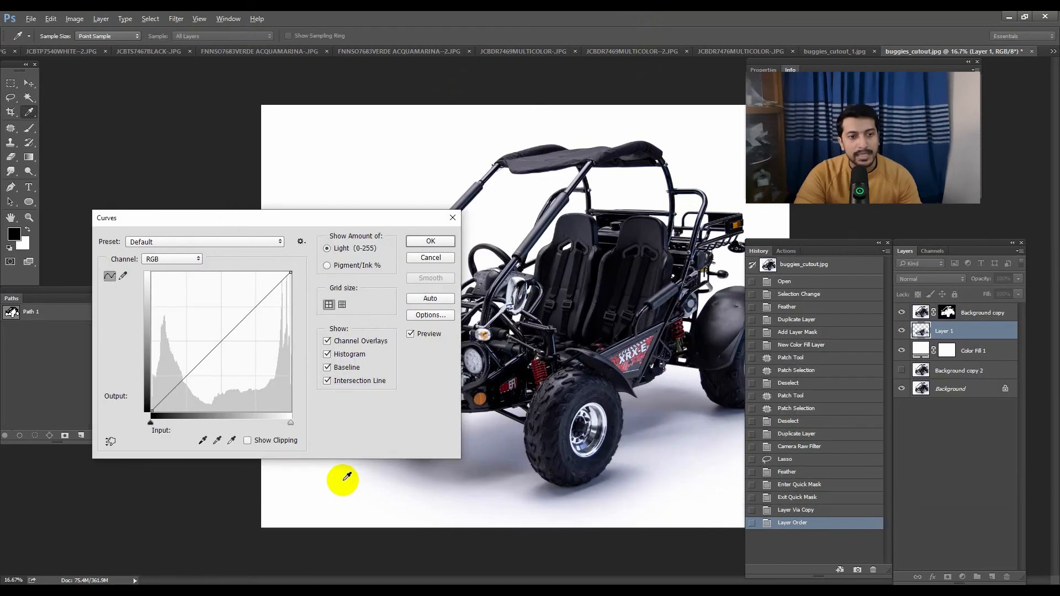
pyautogui.click(203, 441)
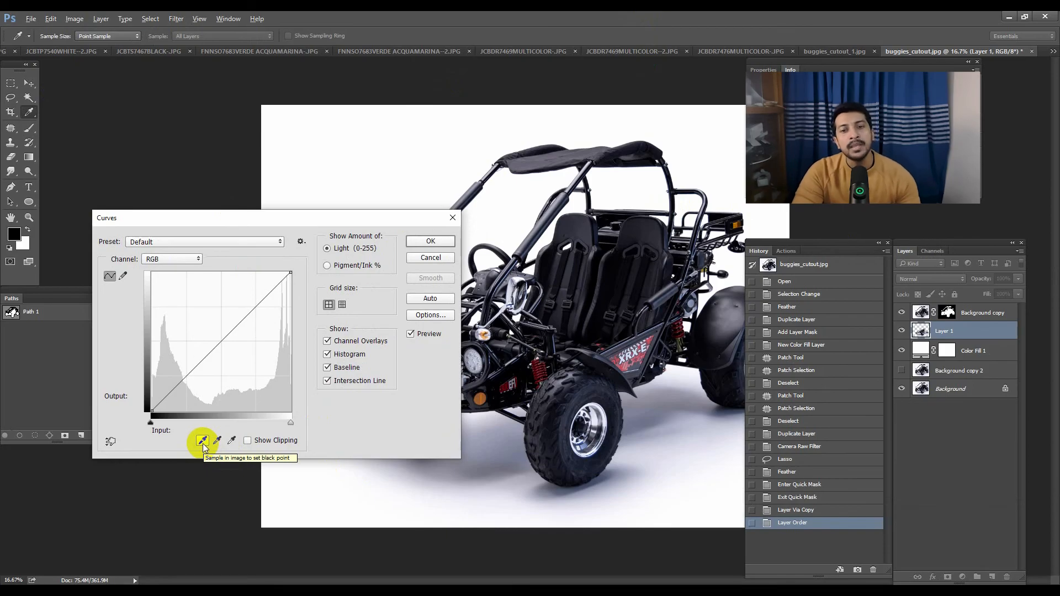
pyautogui.moveTo(372, 215); pyautogui.dragTo(253, 125)
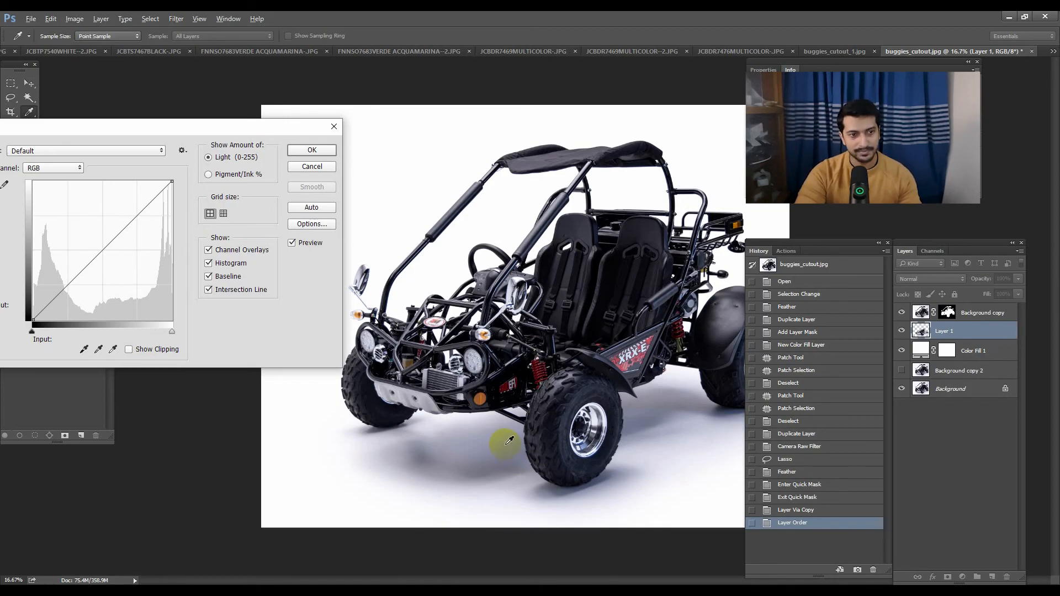
# Step: Try setting the Curves black point by sampling the shadow beneath the front of the buggy
pyautogui.scroll(1, 517, 450)
pyautogui.click(84, 349)
pyautogui.click(464, 479)
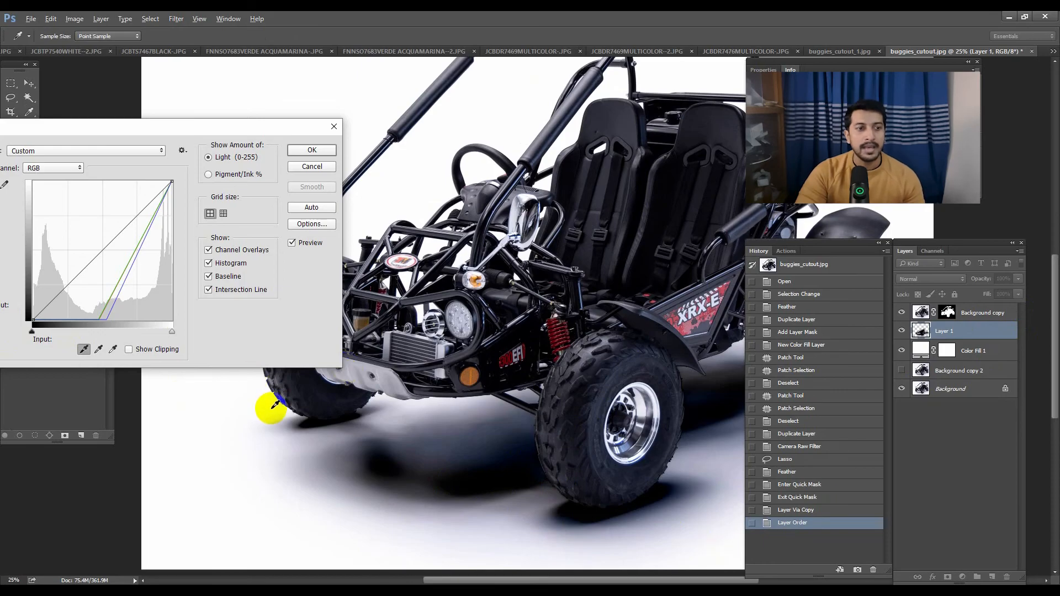
pyautogui.hotkey('ctrl', 'z')
# Step: Try setting the Curves white point by sampling the dark shadow beside the near front wheel
pyautogui.click(113, 349)
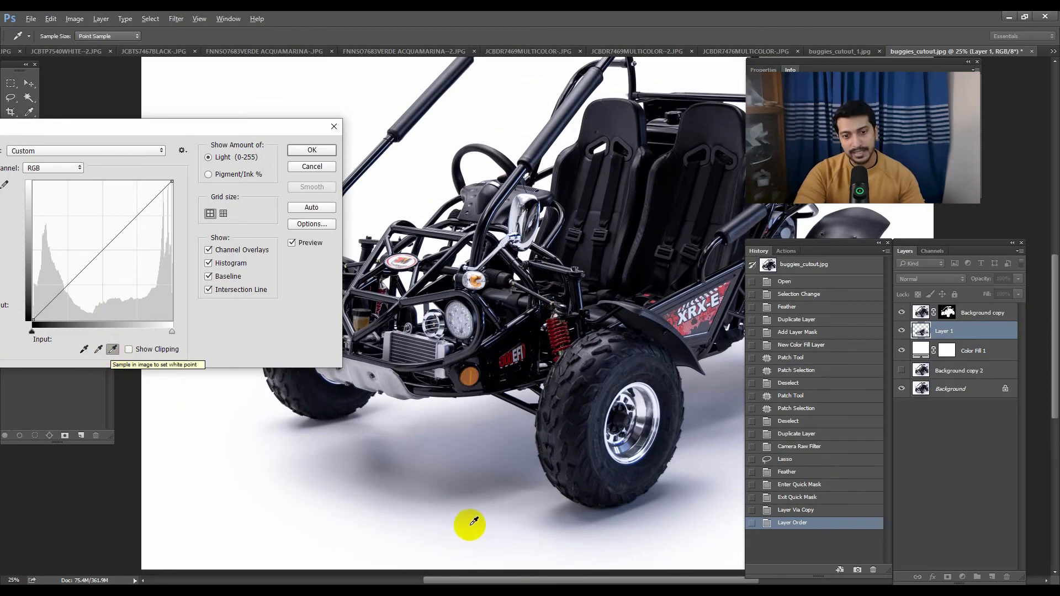
pyautogui.click(493, 475)
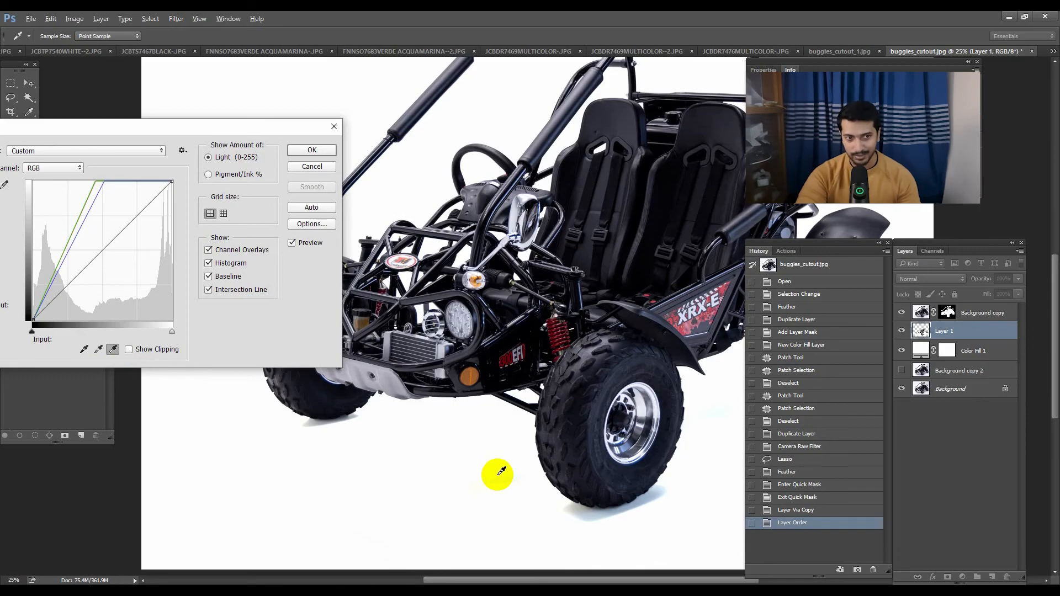
pyautogui.hotkey('ctrl', 'z')
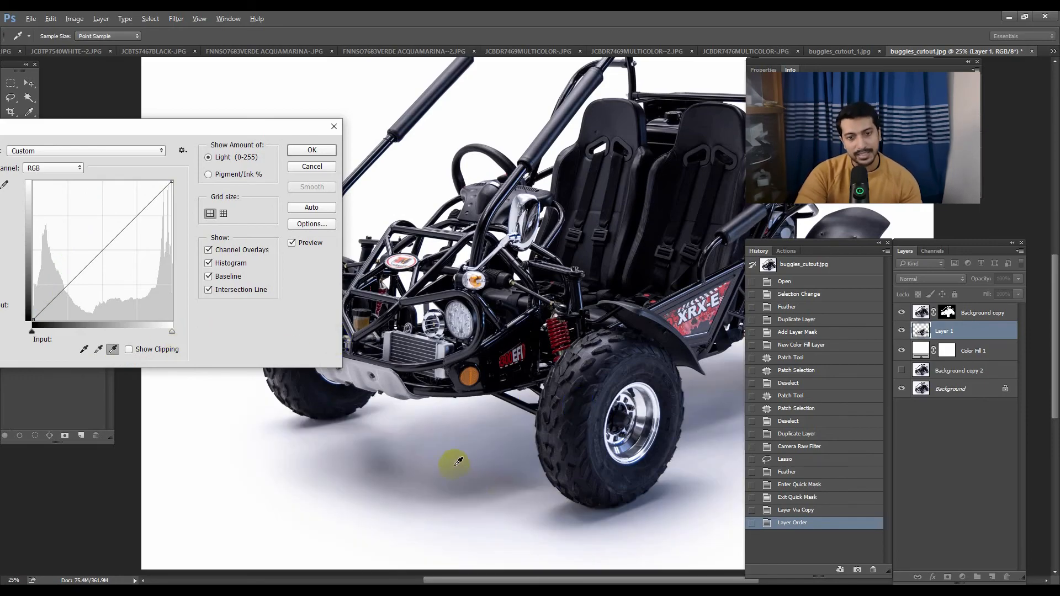
# Step: Set the Curves white point from the pale floor between the near front and rear wheels, and compare the shadow before and after
pyautogui.moveTo(671, 517); pyautogui.dragTo(442, 438)
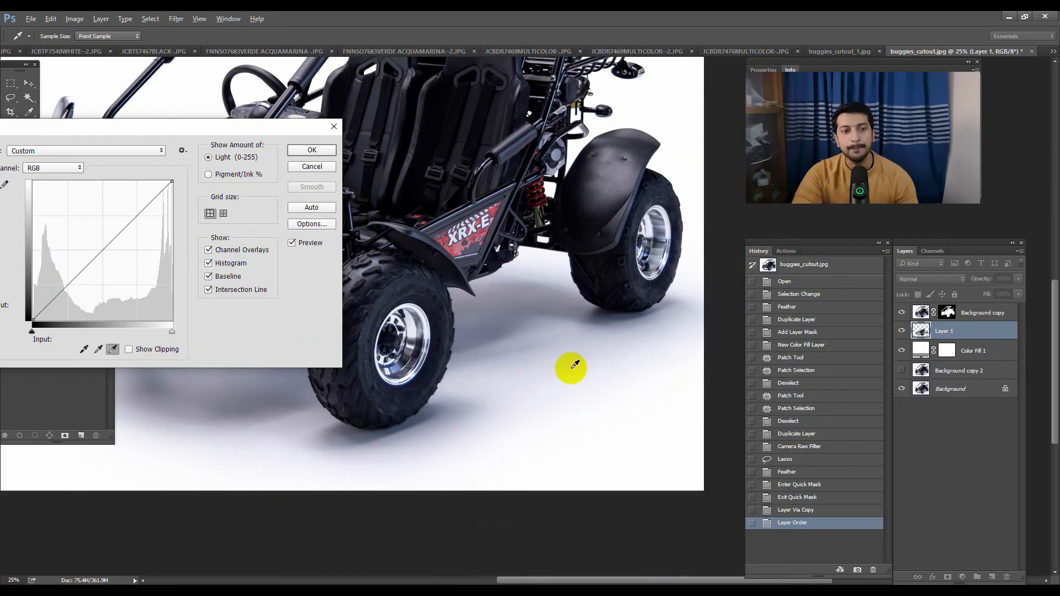
pyautogui.doubleClick(113, 349)
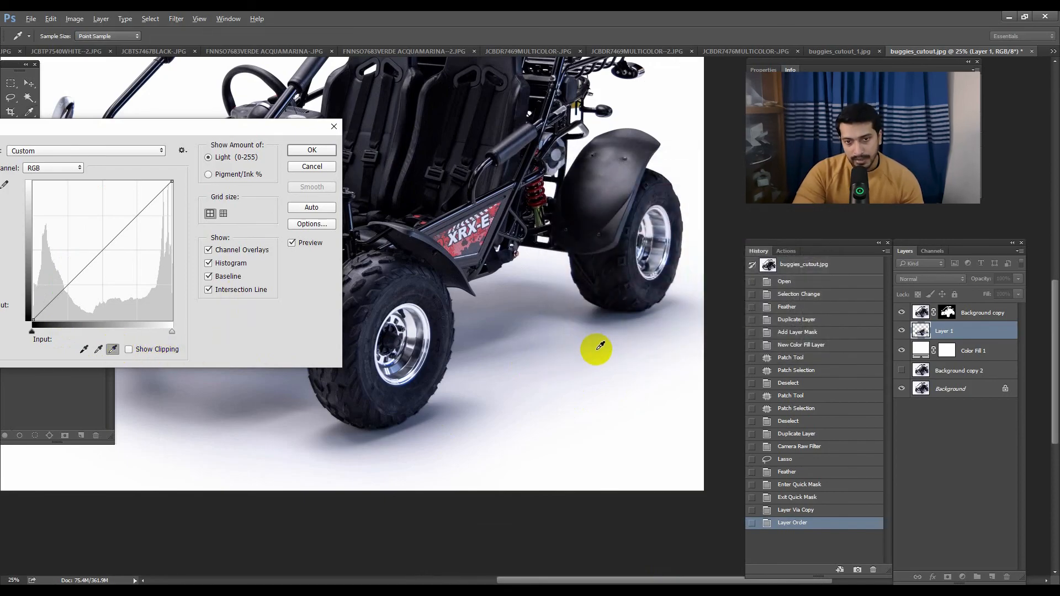
pyautogui.click(582, 365)
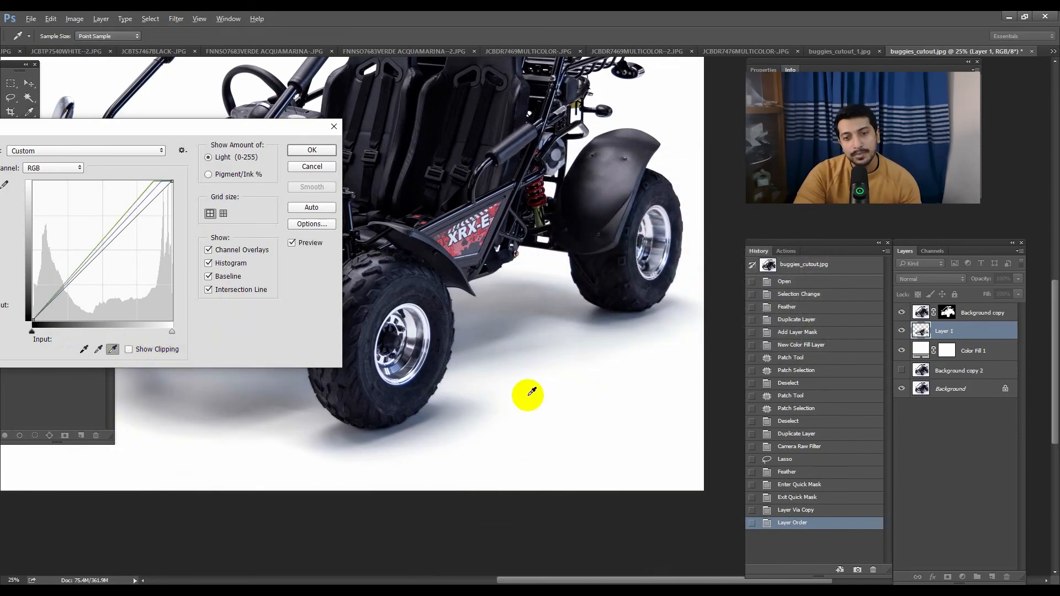
pyautogui.moveTo(557, 369); pyautogui.dragTo(714, 353)
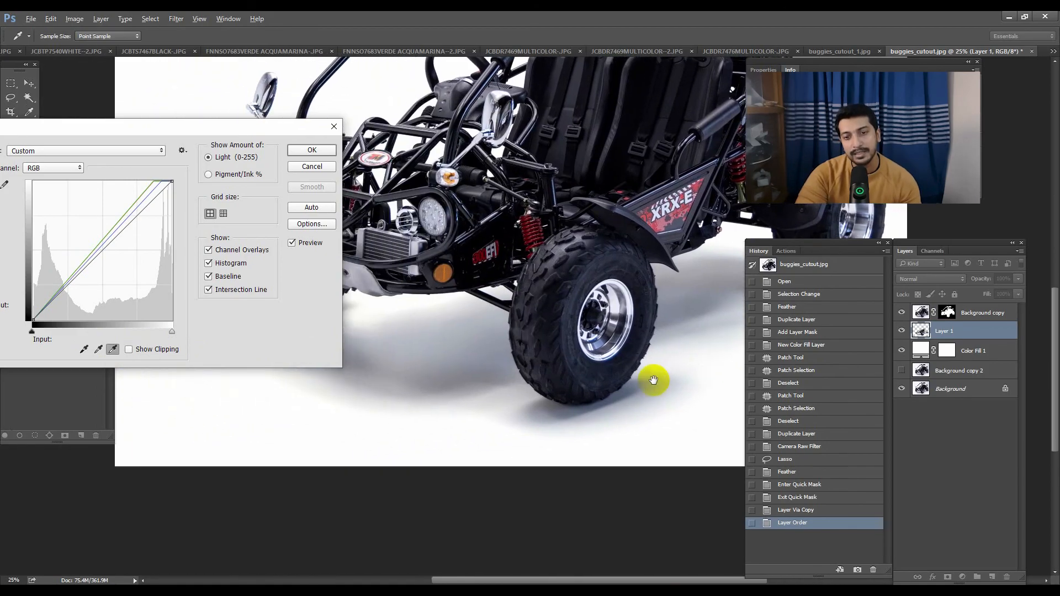
pyautogui.moveTo(605, 382); pyautogui.dragTo(461, 376)
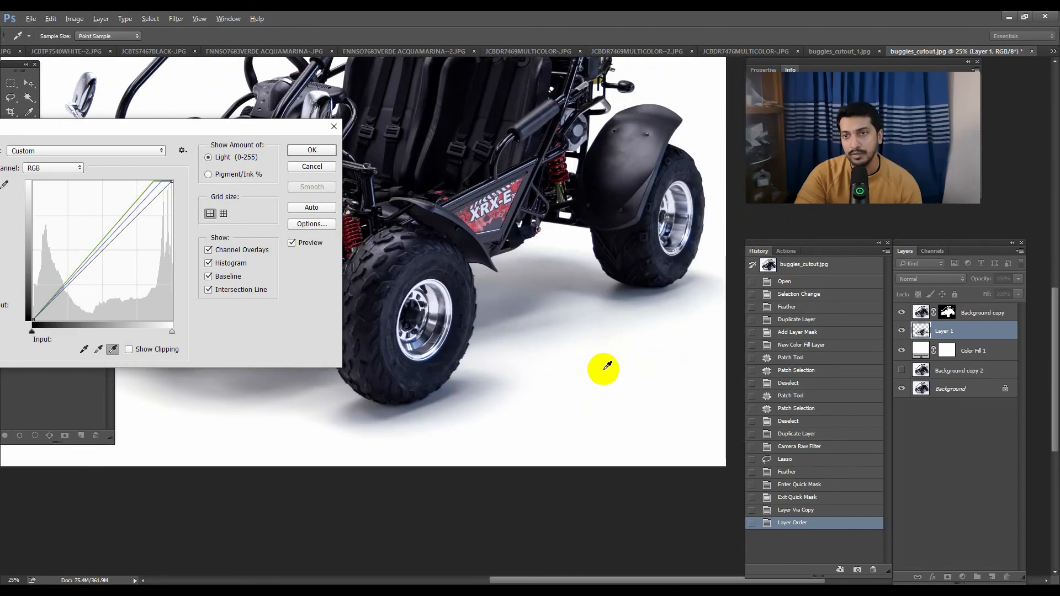
pyautogui.moveTo(461, 305); pyautogui.dragTo(569, 303)
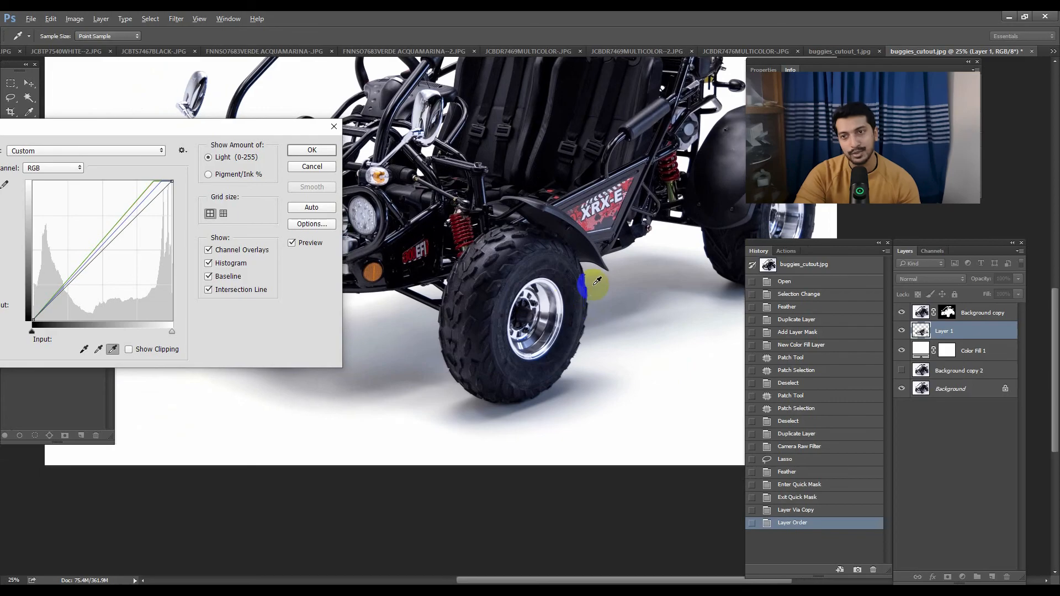
pyautogui.scroll(-3, 580, 360)
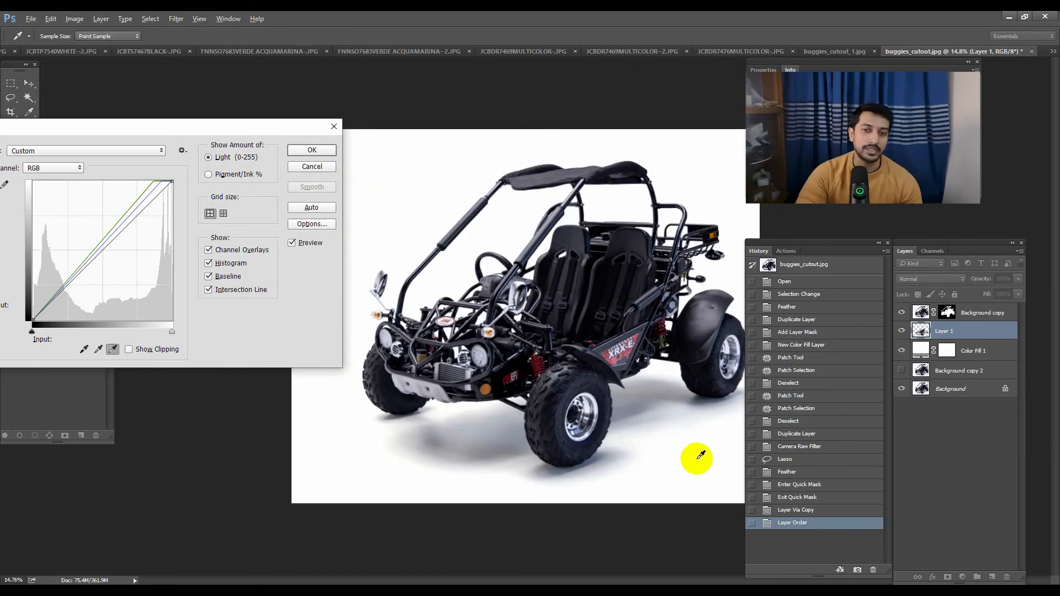
pyautogui.hotkey('ctrl', 'z')
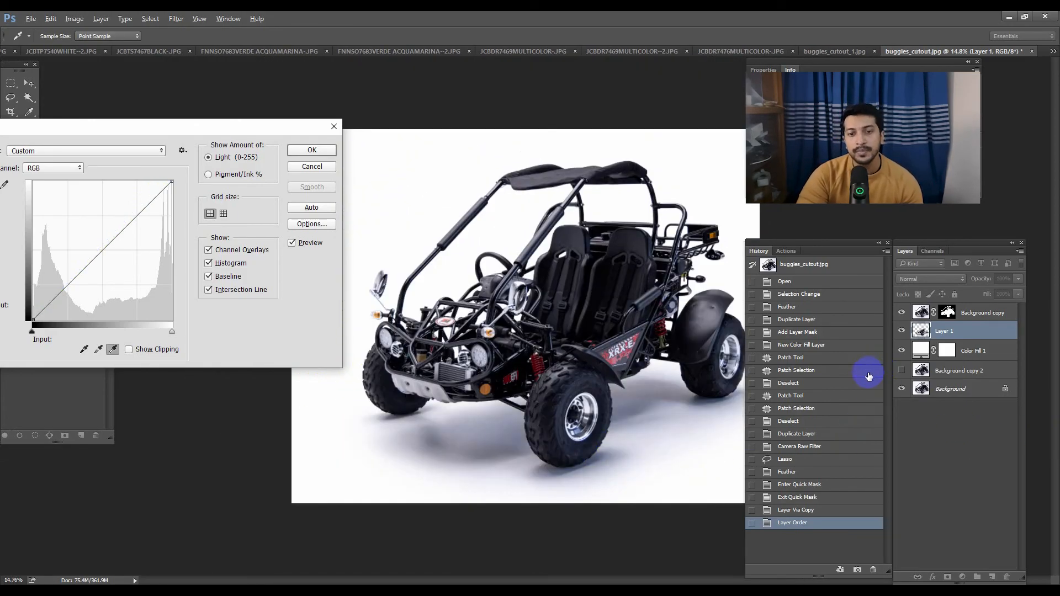
pyautogui.hotkey('ctrl', 'z')
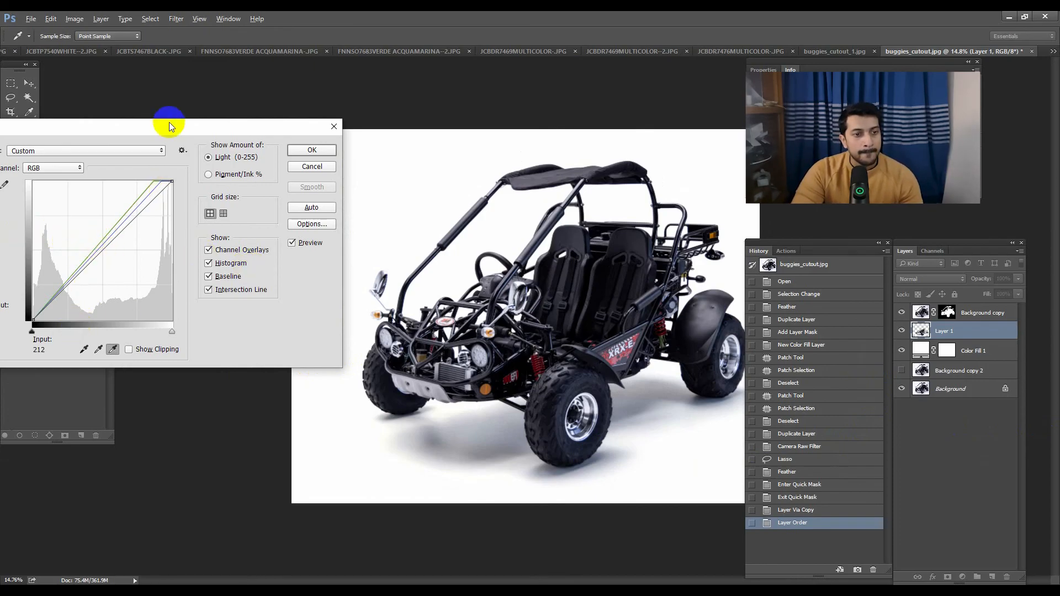
# Step: Lift the RGB curve's midtones to output 146 at input 110, and apply the Curves adjustment
pyautogui.moveTo(162, 128); pyautogui.dragTo(225, 118)
pyautogui.moveTo(161, 250); pyautogui.dragTo(155, 230)
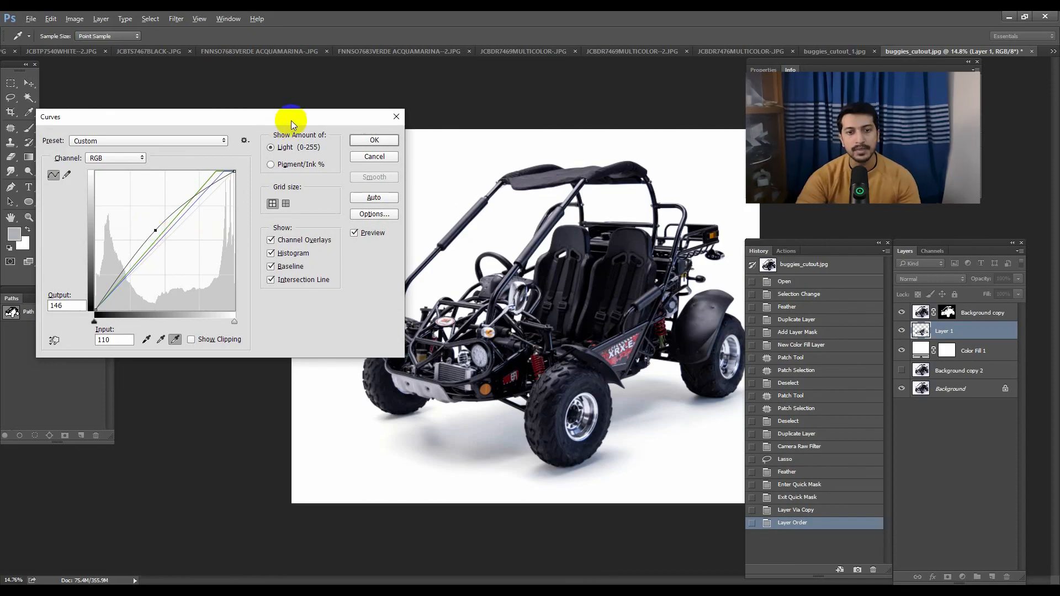
pyautogui.press('Return')
# Step: Hide the layers beneath Layer 1 to check its shadow on transparency, and show them again
pyautogui.moveTo(629, 438); pyautogui.dragTo(568, 459)
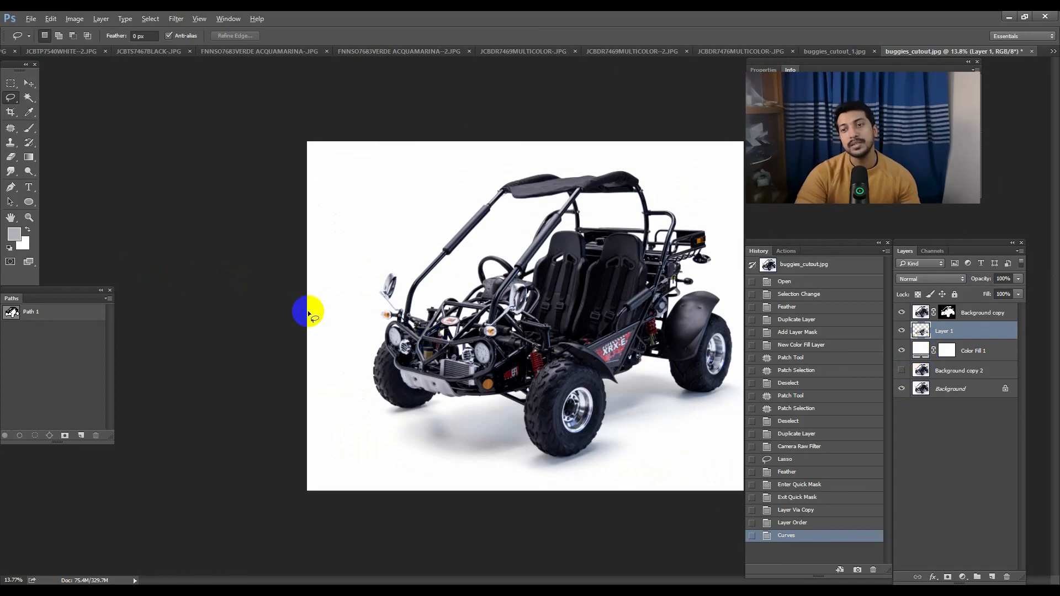
pyautogui.moveTo(901, 350); pyautogui.dragTo(901, 388)
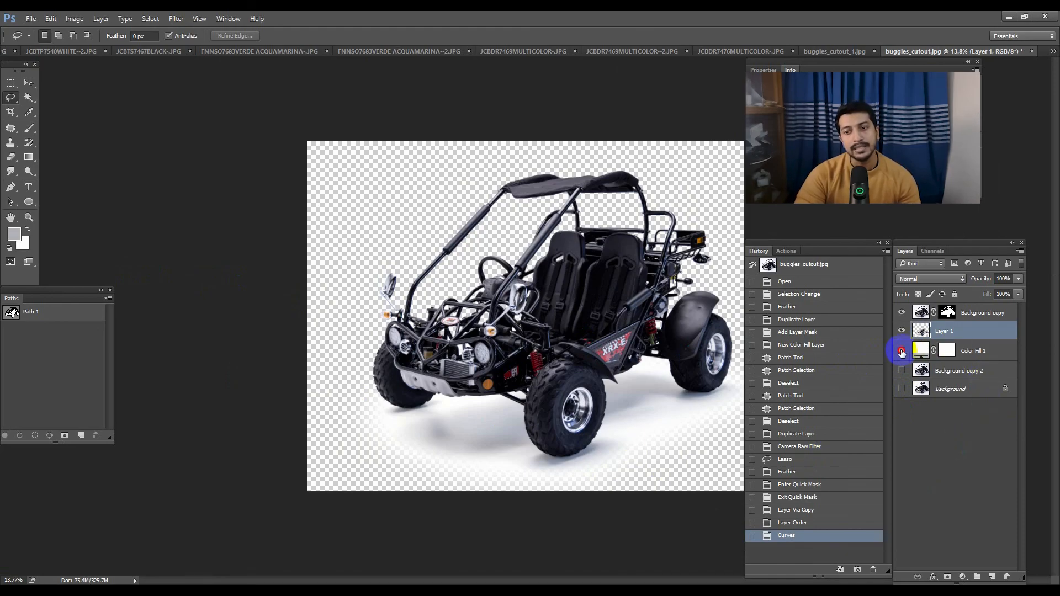
pyautogui.moveTo(901, 352); pyautogui.dragTo(902, 397)
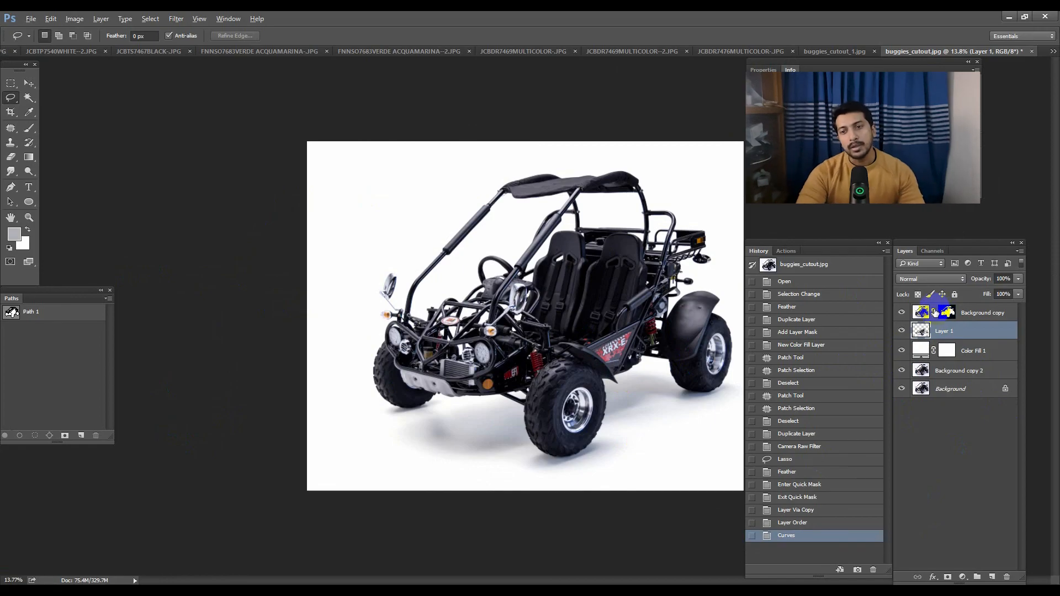
# Step: Pick a dark grey foreground colour and fill the Color Fill 1 layer with it
pyautogui.click(14, 235)
pyautogui.click(684, 205)
pyautogui.click(707, 304)
pyautogui.moveTo(706, 303); pyautogui.dragTo(701, 273)
pyautogui.moveTo(490, 243); pyautogui.dragTo(487, 289)
pyautogui.press('Return')
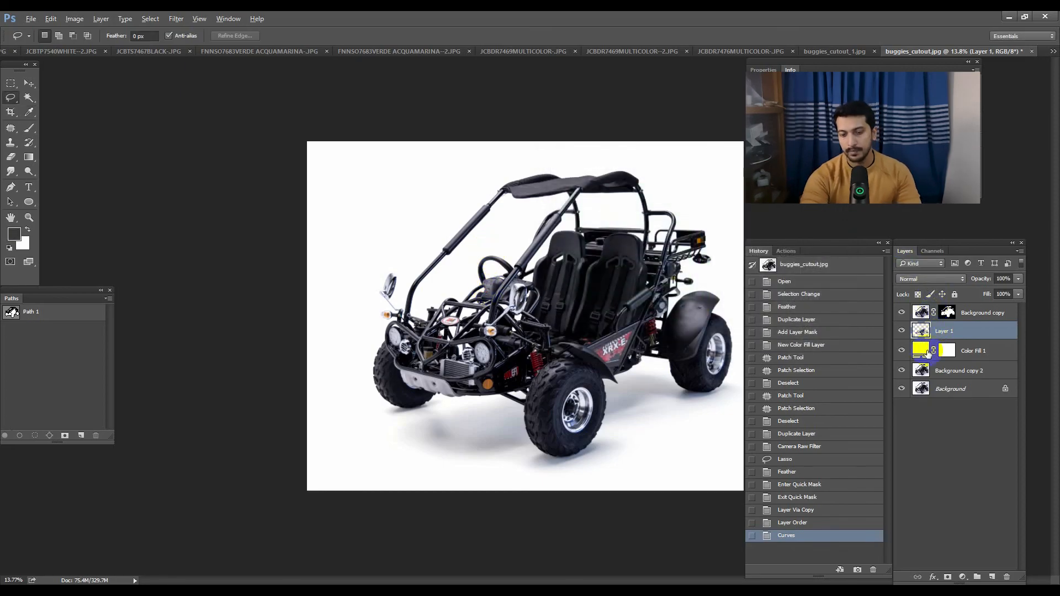
pyautogui.click(944, 343)
pyautogui.hotkey('alt', 'BackSpace')
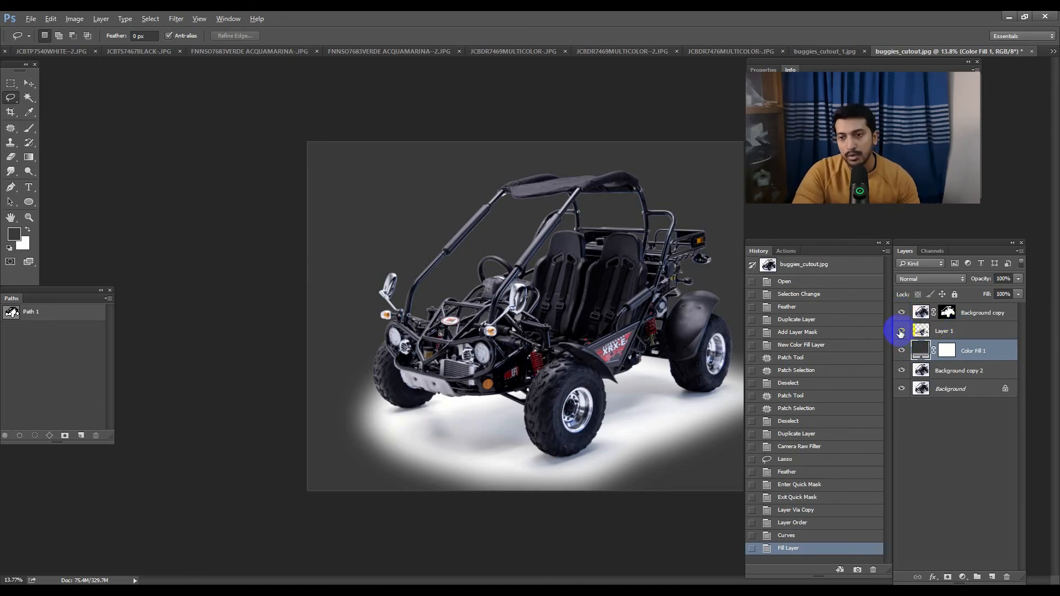
# Step: Show only Layer 1, select it, and display its Green channel on its own
pyautogui.press('alt')
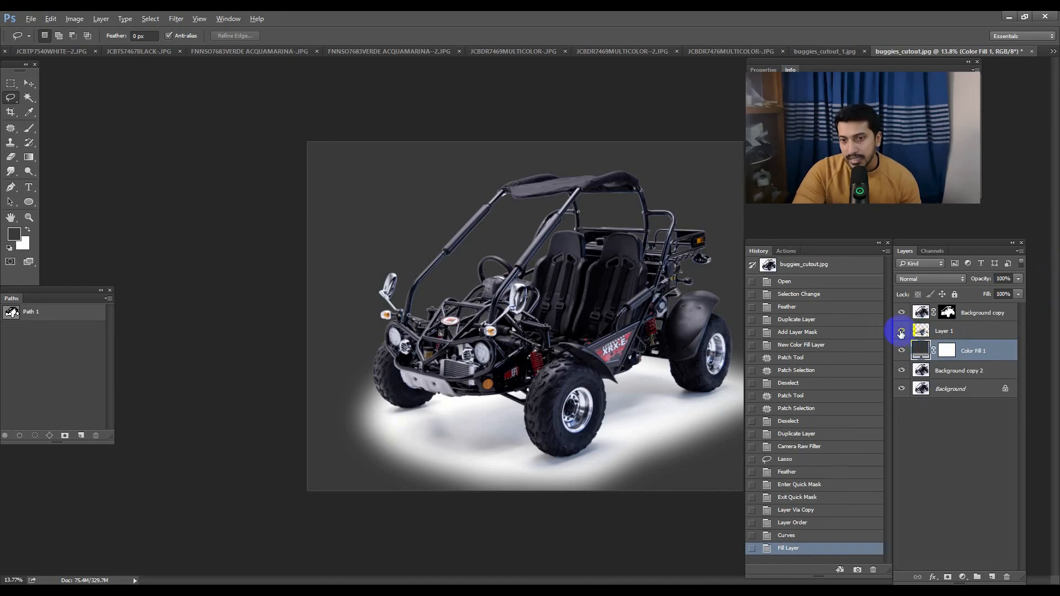
pyautogui.keyDown('alt'); pyautogui.click(902, 332); pyautogui.keyUp('alt')
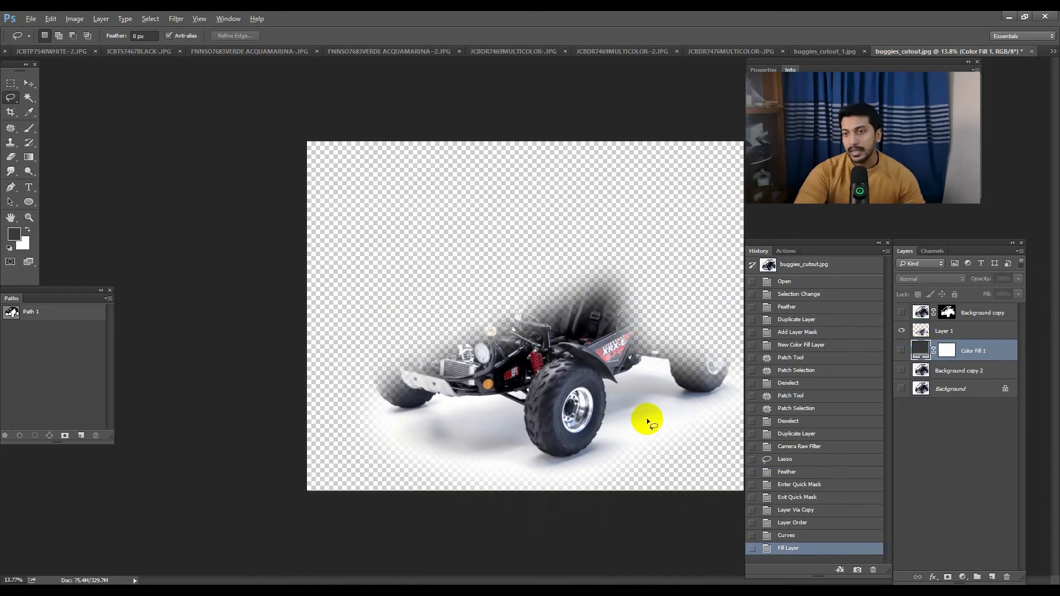
pyautogui.click(971, 333)
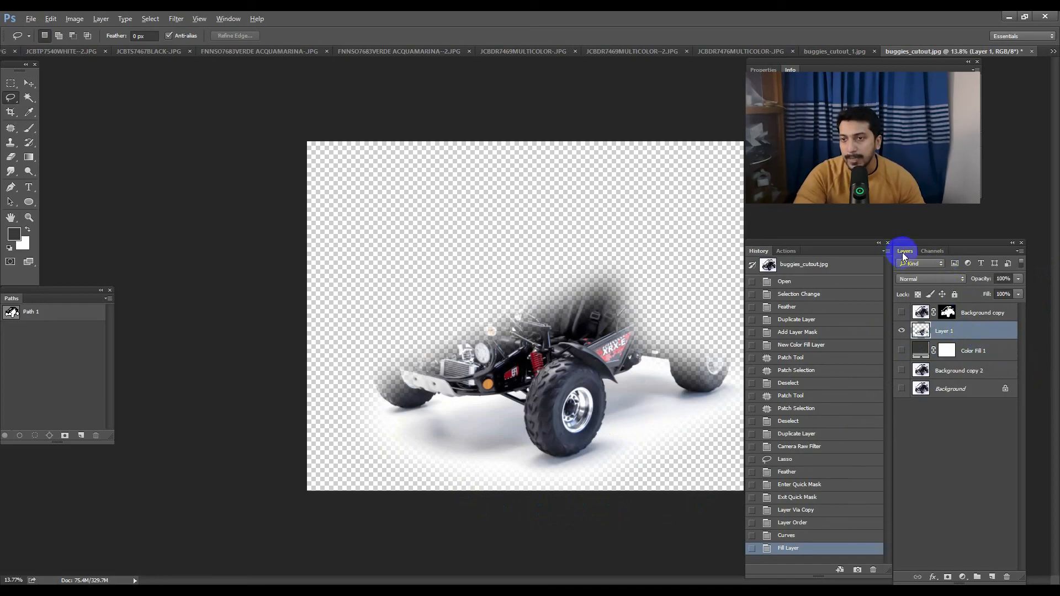
pyautogui.click(932, 251)
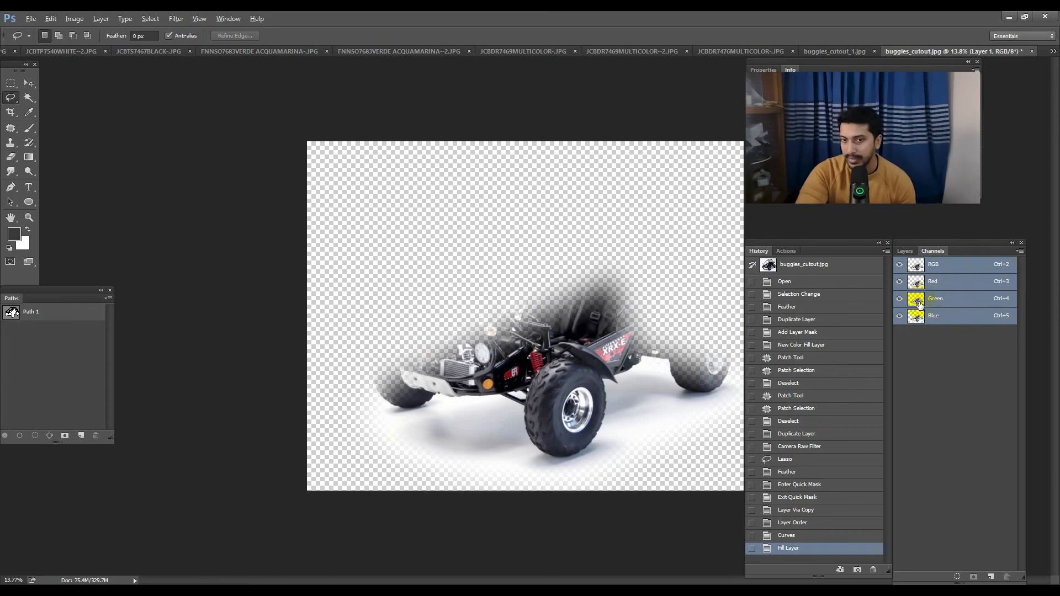
pyautogui.click(925, 304)
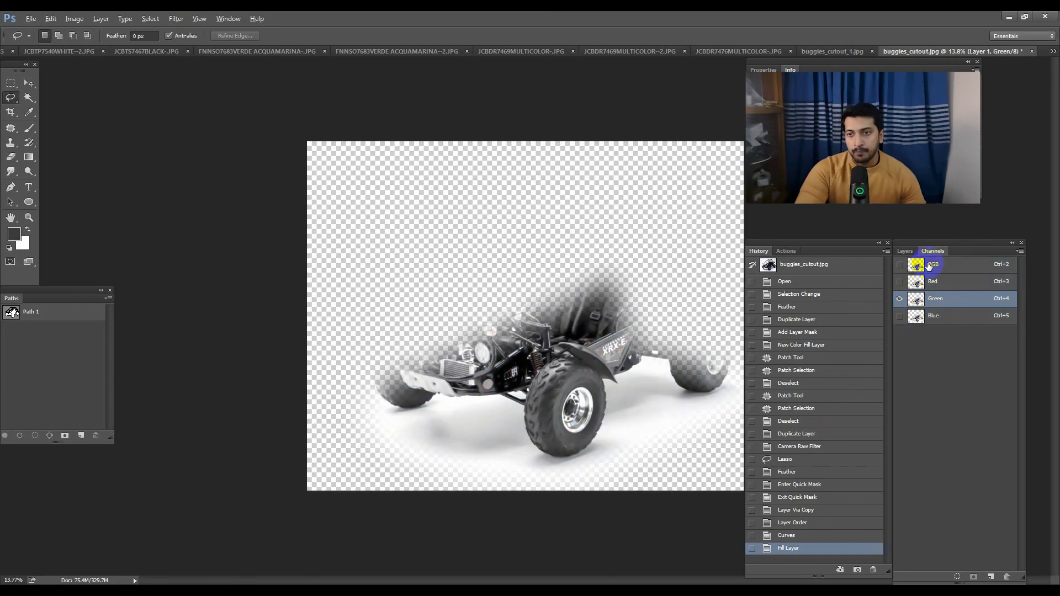
# Step: Restore the RGB composite, load the Green channel as a selection, and preview it as a quick mask
pyautogui.click(921, 265)
pyautogui.keyDown('ctrl'); pyautogui.click(916, 302); pyautogui.keyUp('ctrl')
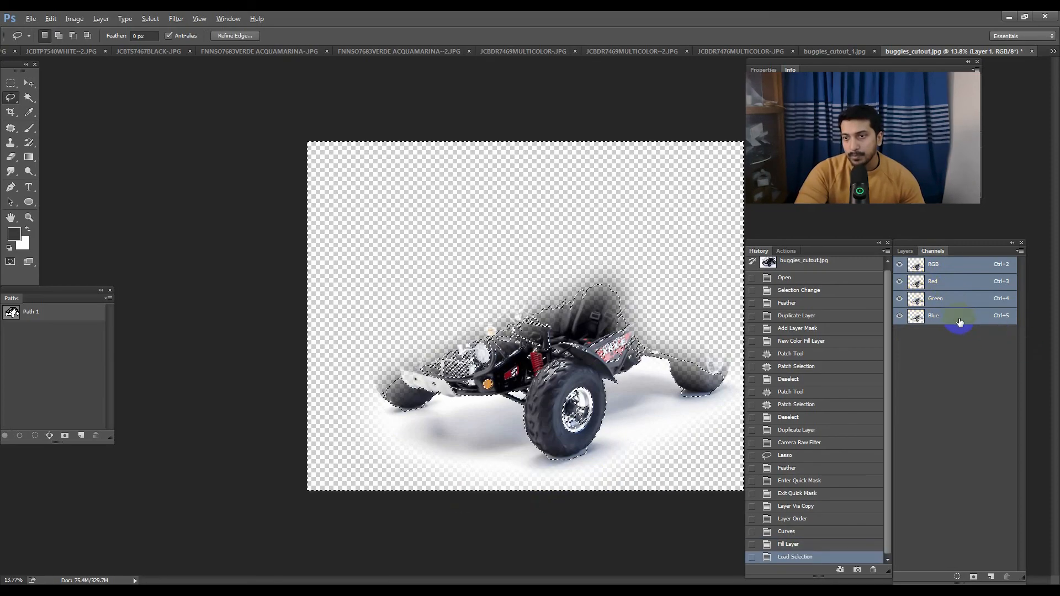
pyautogui.press('q')
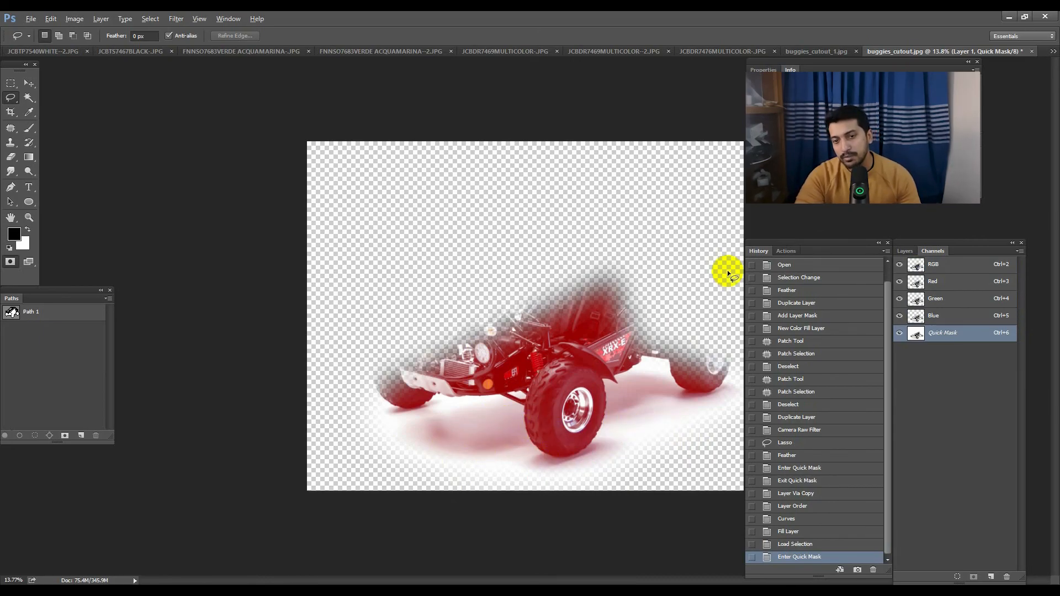
pyautogui.press('q')
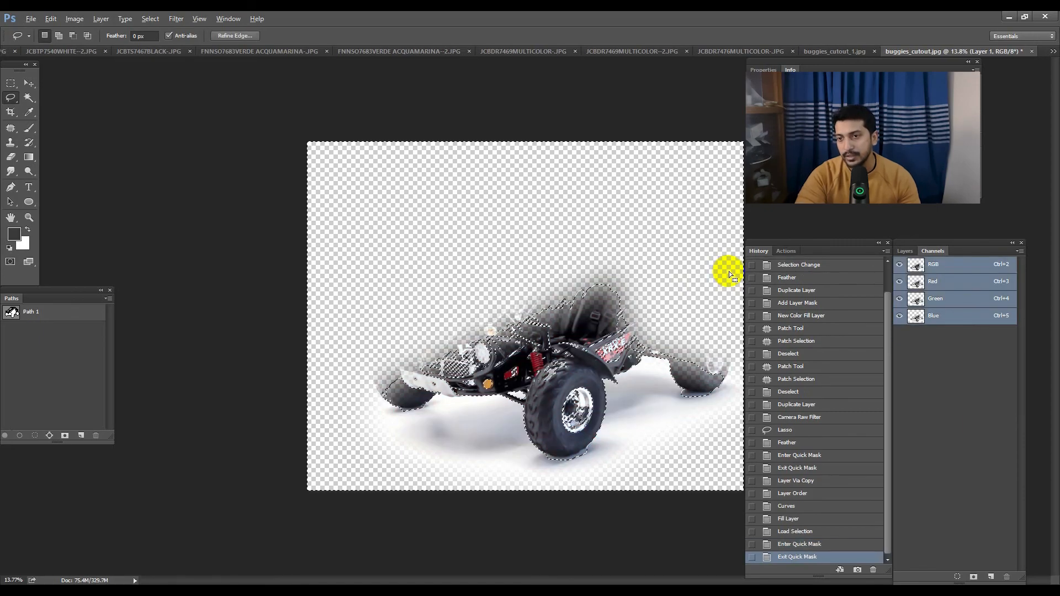
# Step: Hide Layer 1 and invert the selection so it covers the dark shadow tones
pyautogui.click(906, 252)
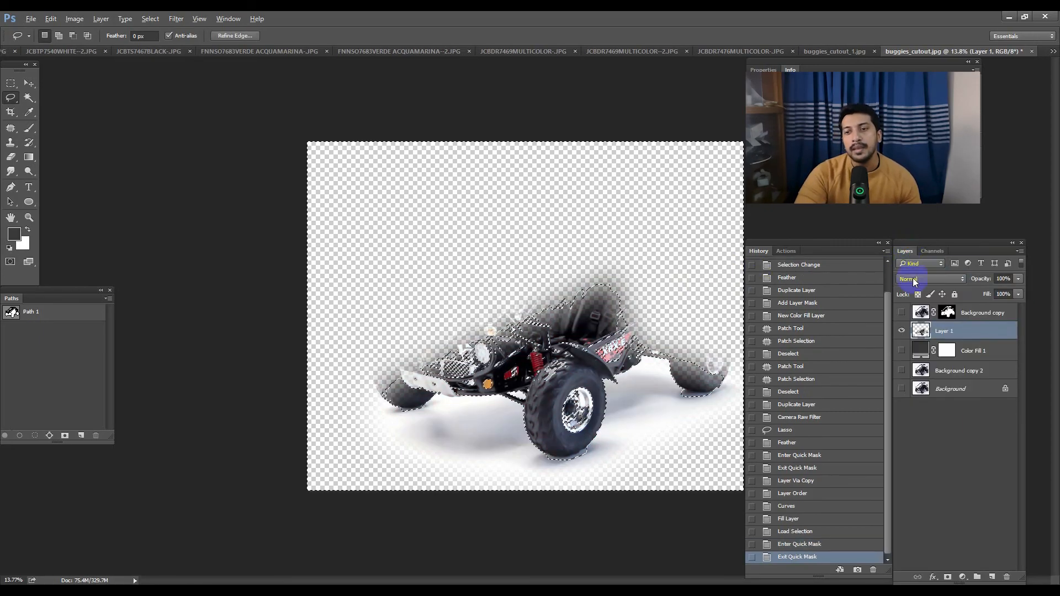
pyautogui.click(901, 331)
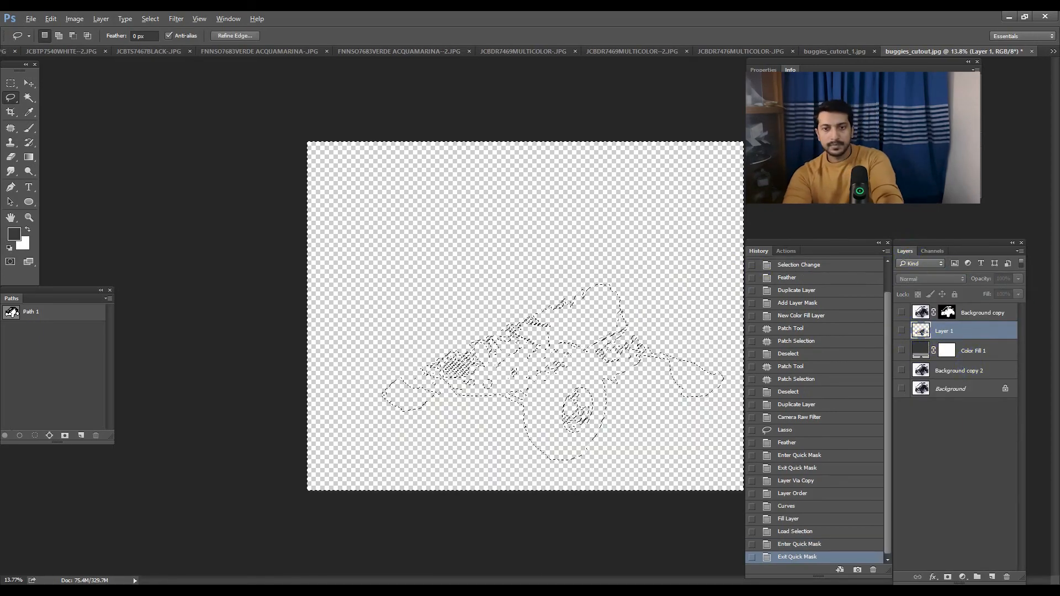
pyautogui.hotkey('ctrl', 'shift', 'i')
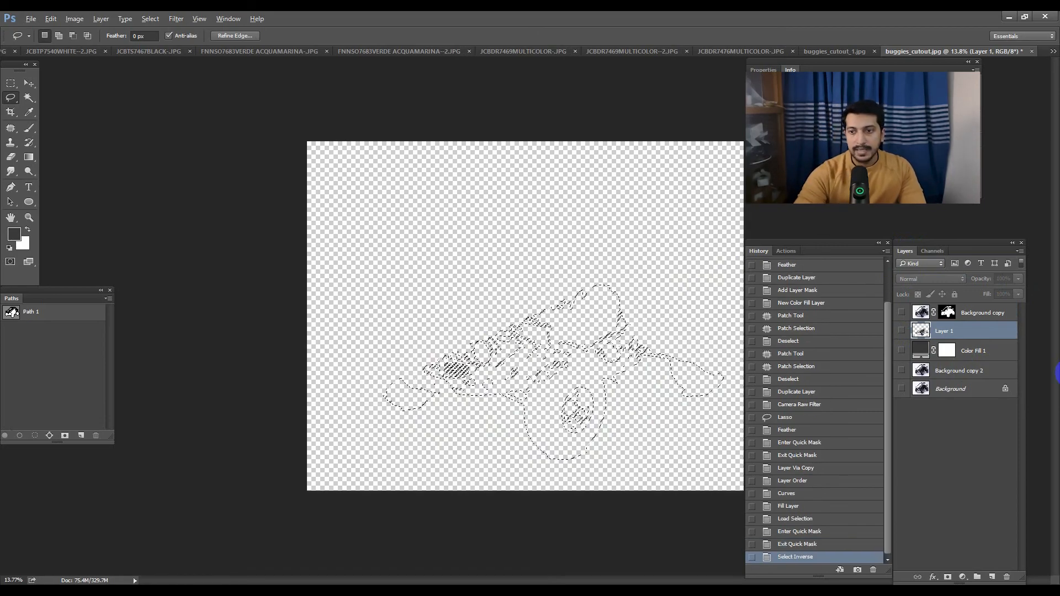
# Step: Fill the selection with black on a new layer above Layer 1, and deselect
pyautogui.click(992, 576)
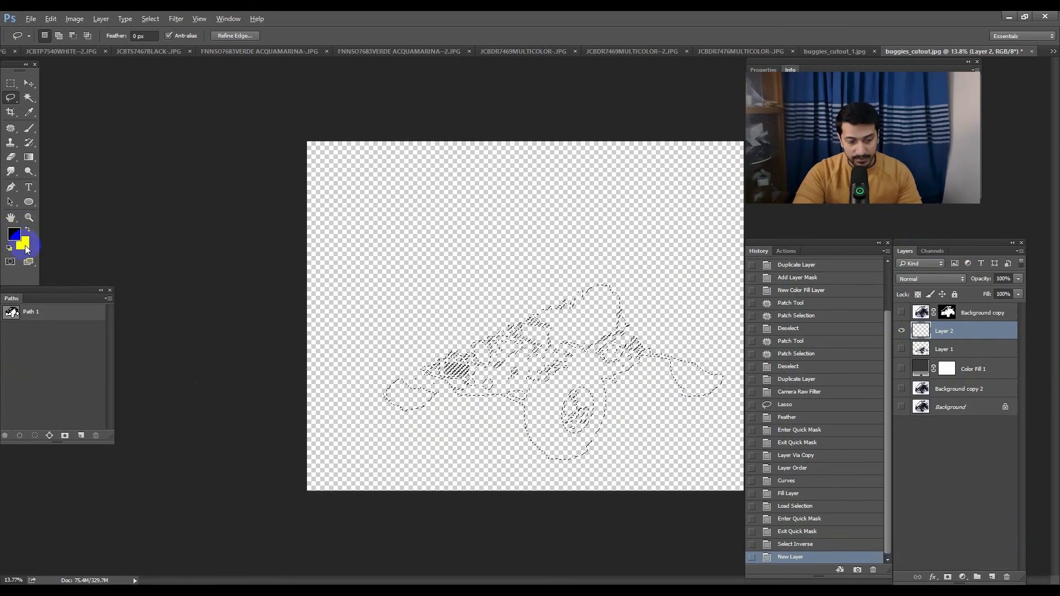
pyautogui.press('d')
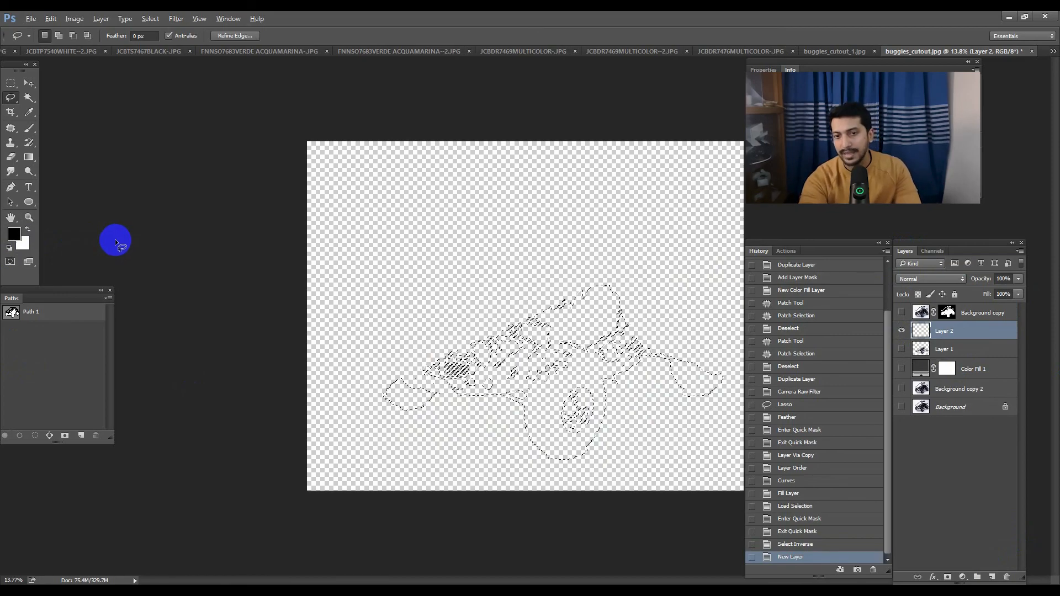
pyautogui.hotkey('alt', 'BackSpace')
pyautogui.hotkey('ctrl', 'd')
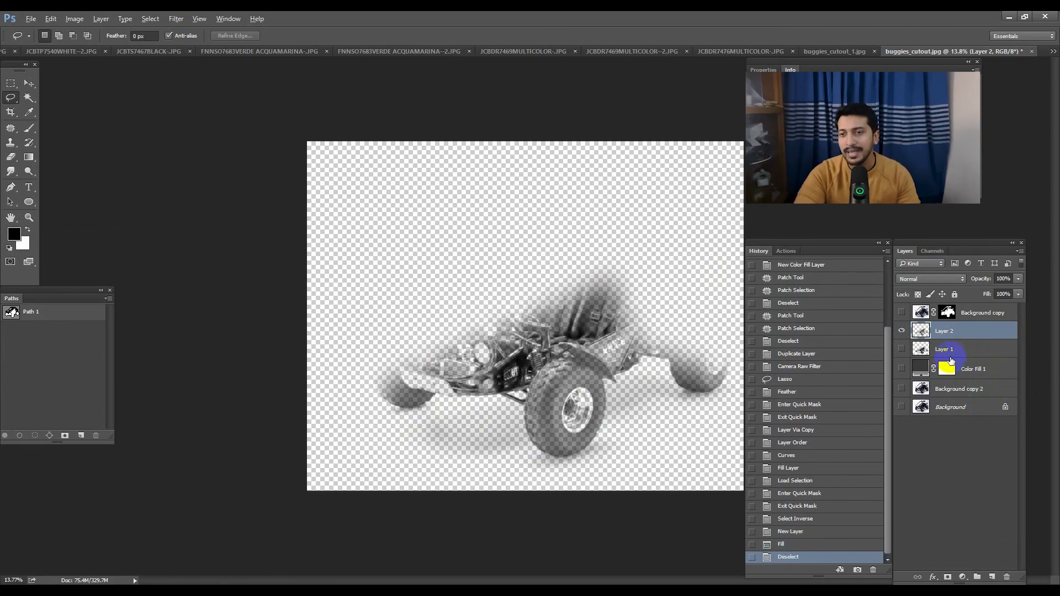
# Step: Show the Color Fill 1 and Background copy layers together with the extracted shadow, and select Layer 2
pyautogui.click(901, 369)
pyautogui.click(901, 312)
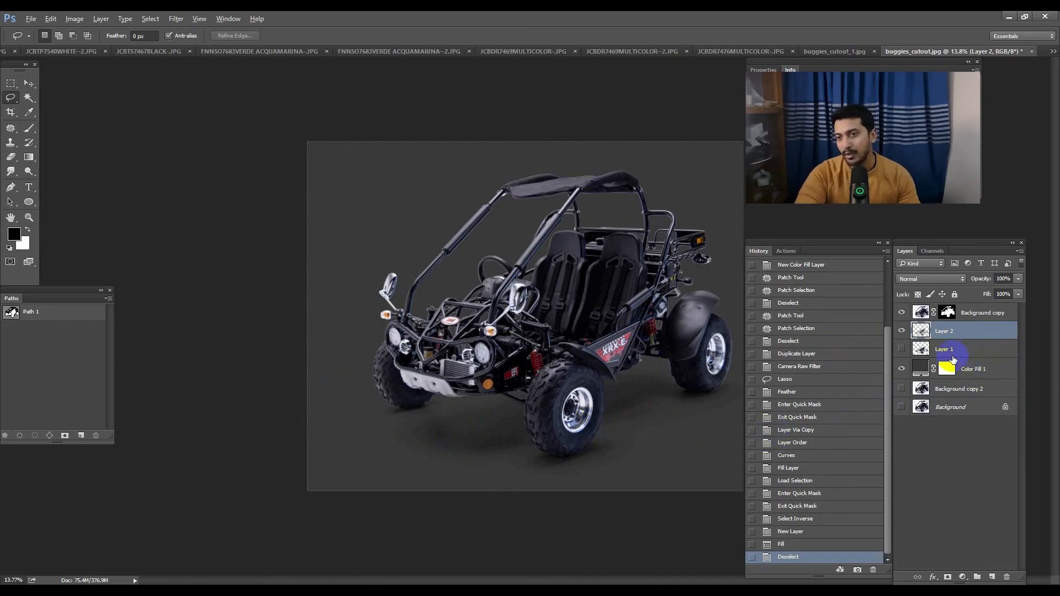
pyautogui.moveTo(964, 355)
pyautogui.mouseDown()
pyautogui.moveTo(1004, 576)
pyautogui.moveTo(982, 359)
pyautogui.mouseUp()
pyautogui.click(944, 331)
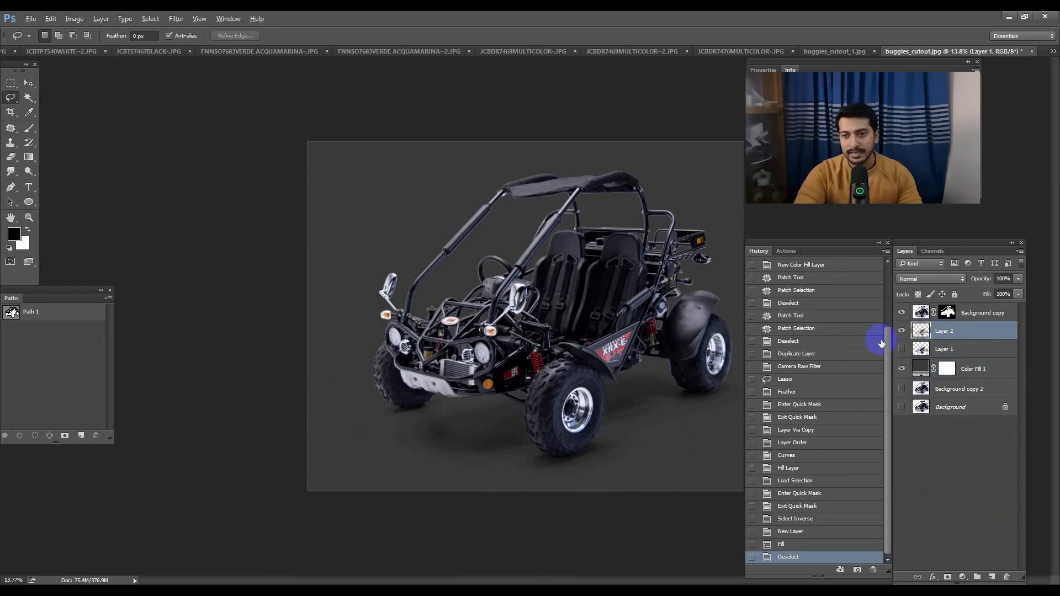
# Step: Rename Layer 2 as "channel shadows"
pyautogui.doubleClick(943, 332)
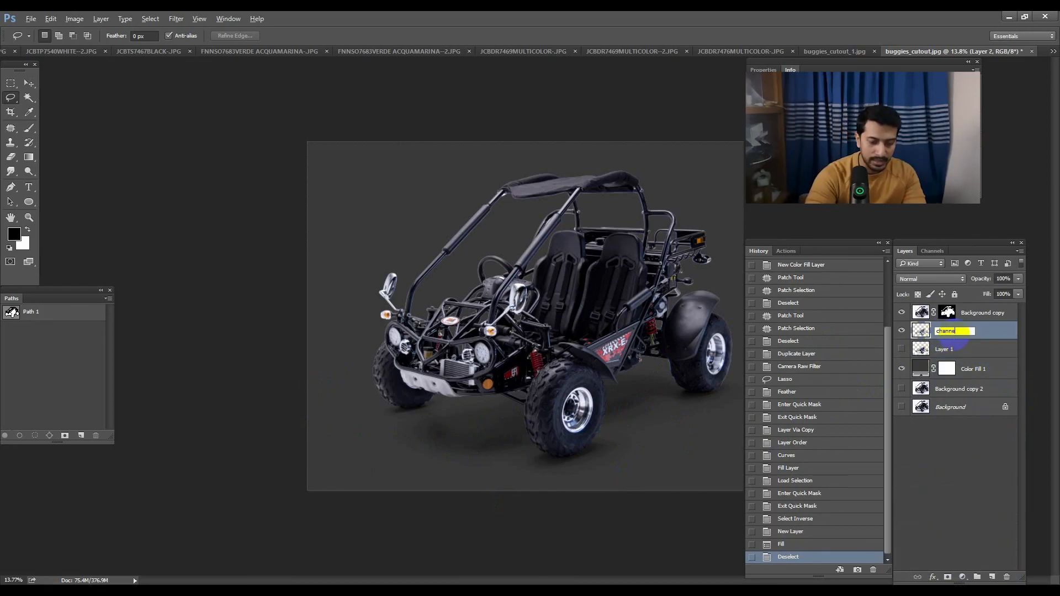
pyautogui.write('channel shadows')
pyautogui.press('Return')
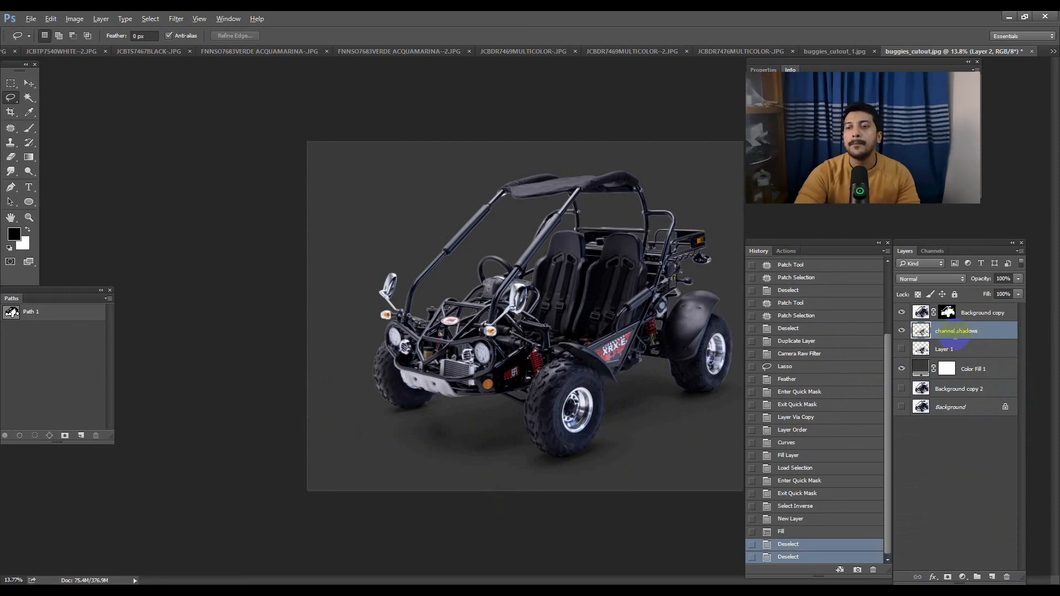
# Step: Rename the masked Background copy layer as "Layer 1" and the Color Fill 1 layer as "BG color"
pyautogui.doubleClick(983, 313)
pyautogui.write('Layer 1')
pyautogui.press('Return')
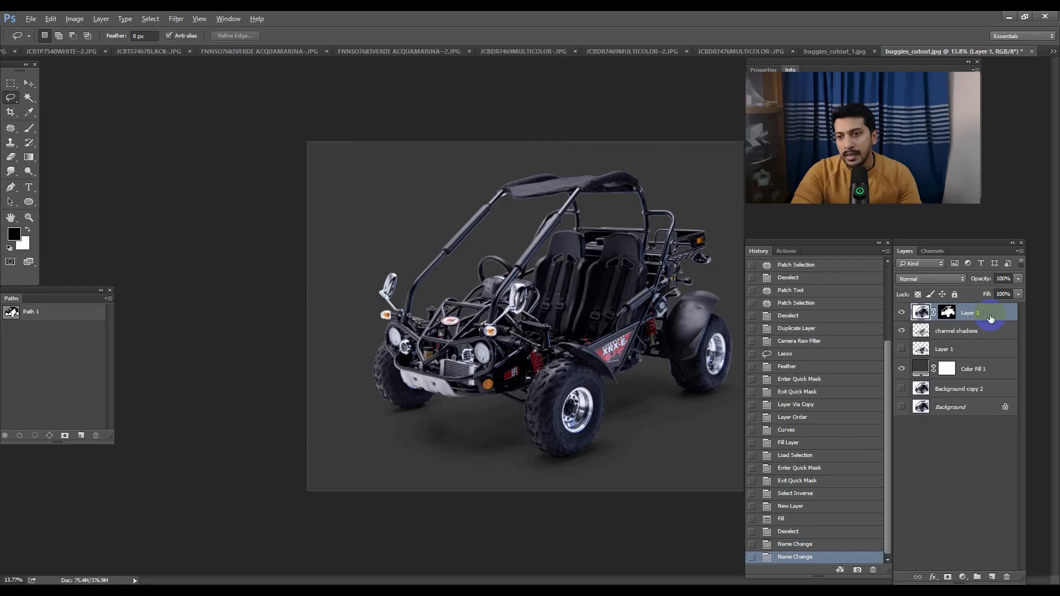
pyautogui.doubleClick(972, 369)
pyautogui.write('BG color')
pyautogui.press('Return')
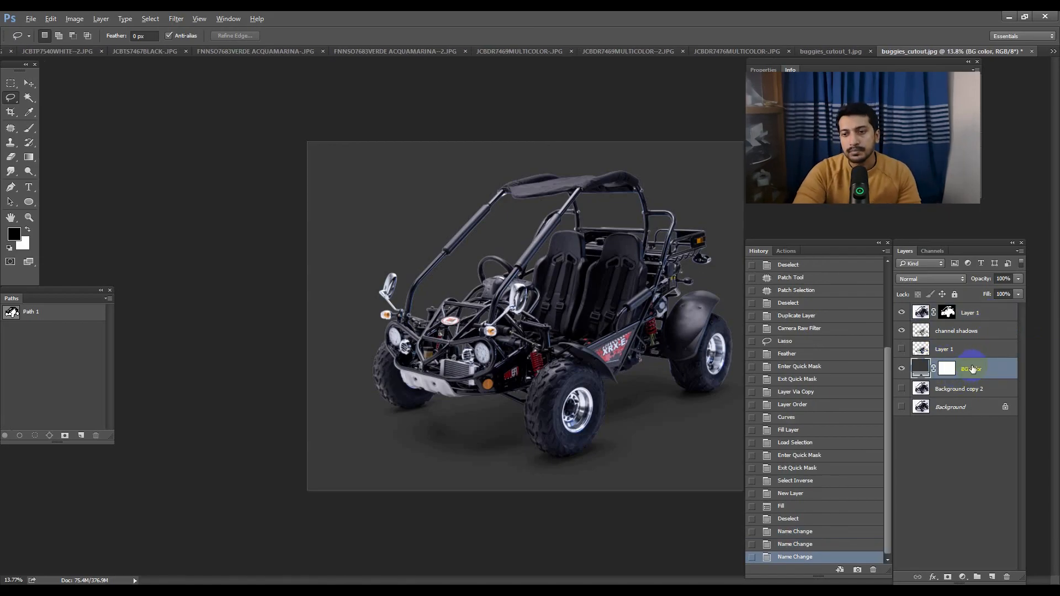
# Step: Delete the Background copy 2 and Background layers, and the hidden Layer 1 beneath channel shadows
pyautogui.click(978, 394)
pyautogui.keyDown('ctrl'); pyautogui.click(981, 407); pyautogui.keyUp('ctrl')
pyautogui.moveTo(980, 407); pyautogui.dragTo(1007, 576)
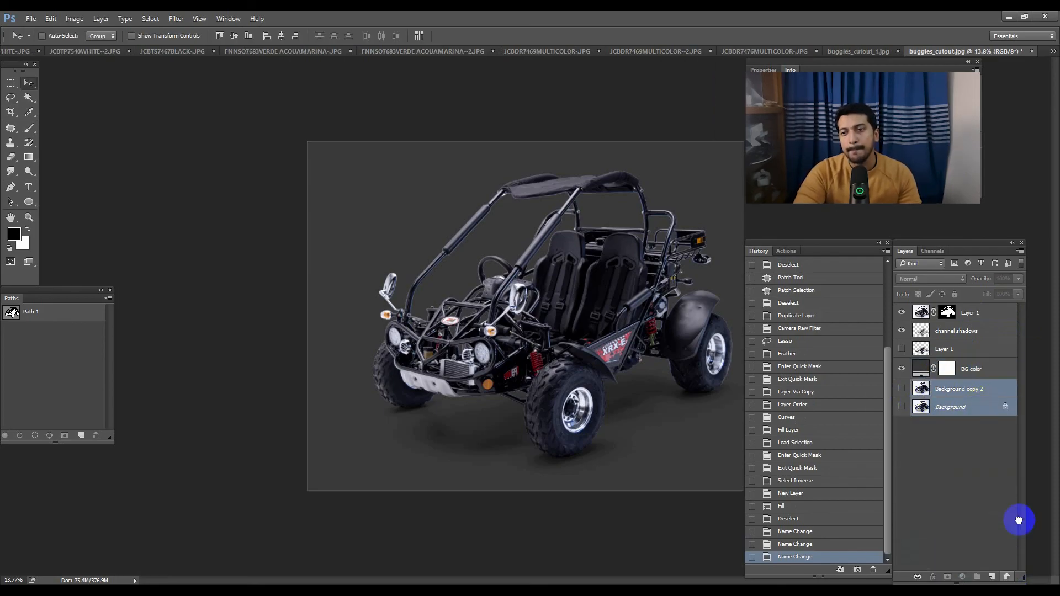
pyautogui.click(954, 351)
pyautogui.press('Delete')
# Step: Check the buggy and its shadow on transparency and against a red BG color preview, cancel the colour change, and inspect it closer
pyautogui.click(901, 351)
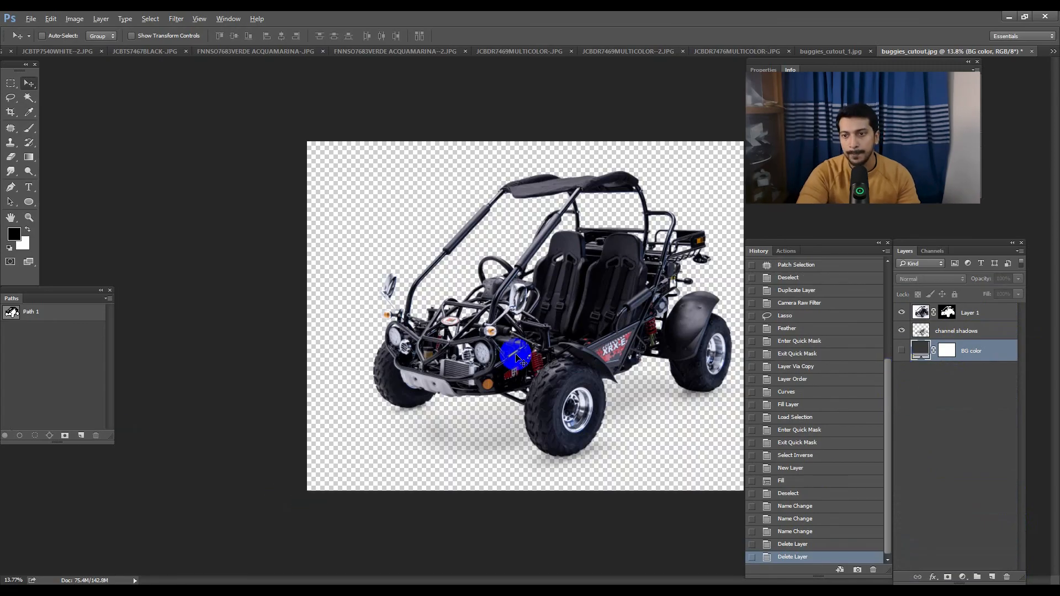
pyautogui.click(901, 351)
pyautogui.doubleClick(925, 357)
pyautogui.moveTo(627, 248); pyautogui.dragTo(644, 212)
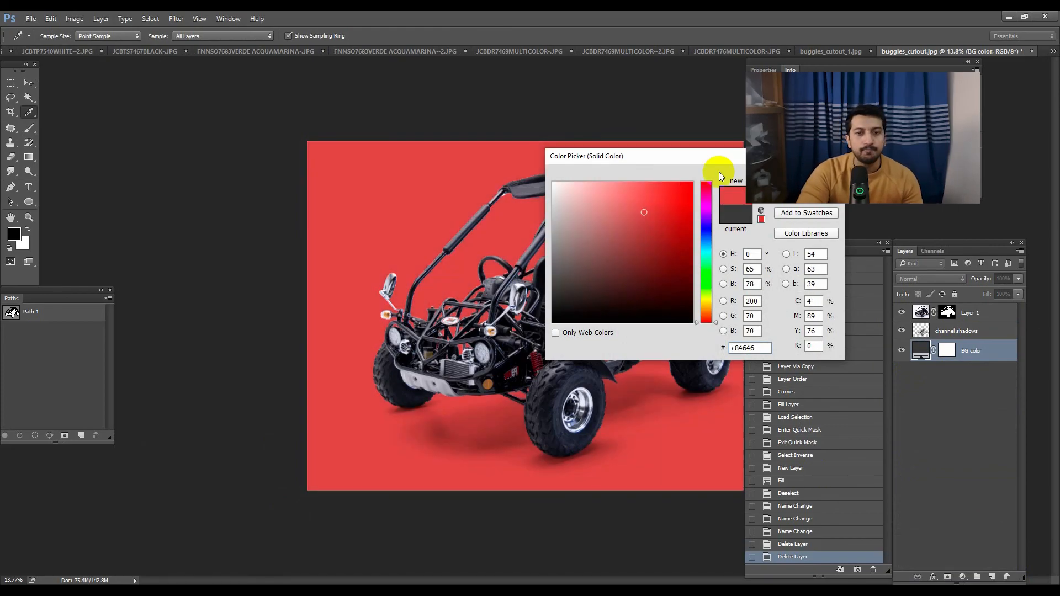
pyautogui.moveTo(710, 160); pyautogui.dragTo(230, 89)
pyautogui.moveTo(133, 226); pyautogui.dragTo(161, 218)
pyautogui.press('Escape')
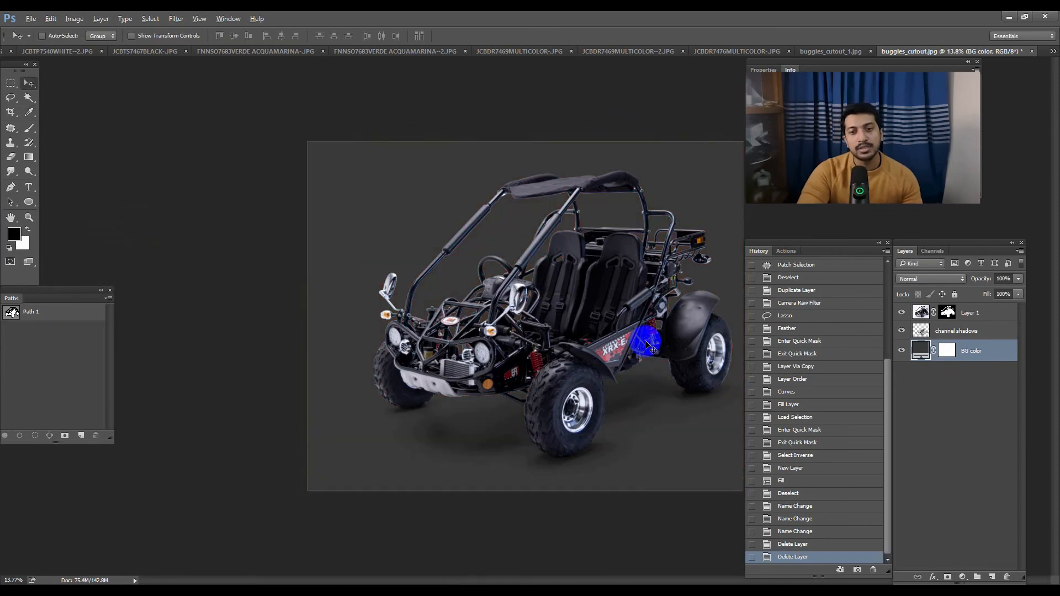
pyautogui.moveTo(601, 432); pyautogui.dragTo(614, 481)
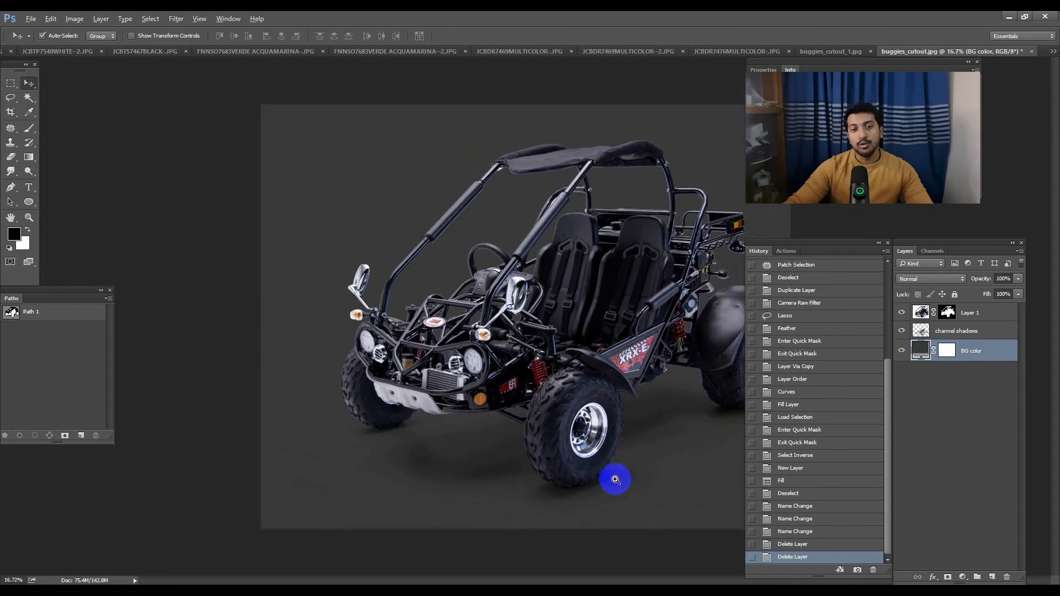